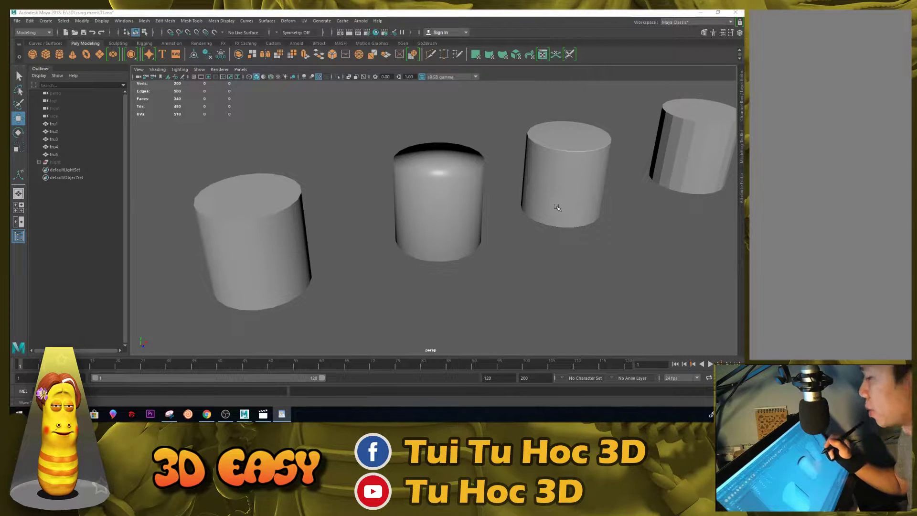
Reframe the view and orbit to look down on the tops of the cylinder row
scroll(553, 190, "down", 3)
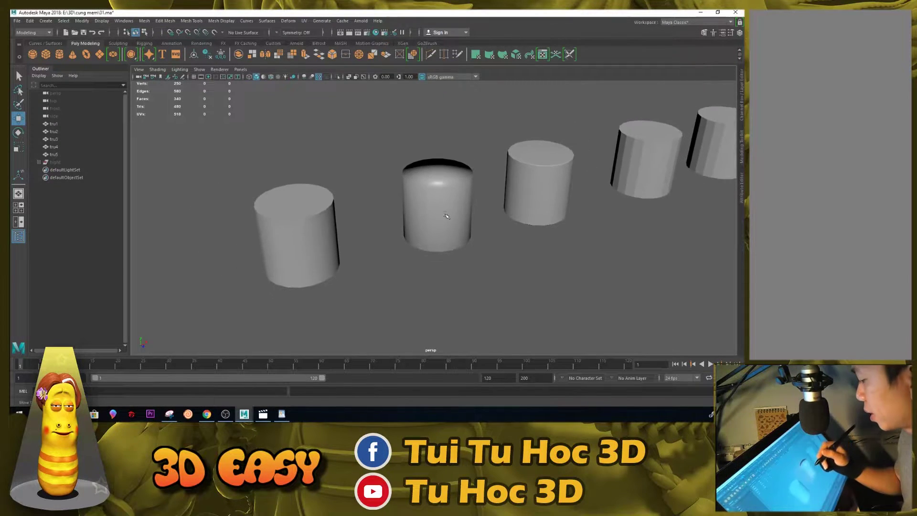
middle_click_drag(554, 190, 602, 191, "alt")
scroll(430, 200, "up", 4)
left_click(363, 215)
middle_click_drag(384, 218, 511, 205, "alt")
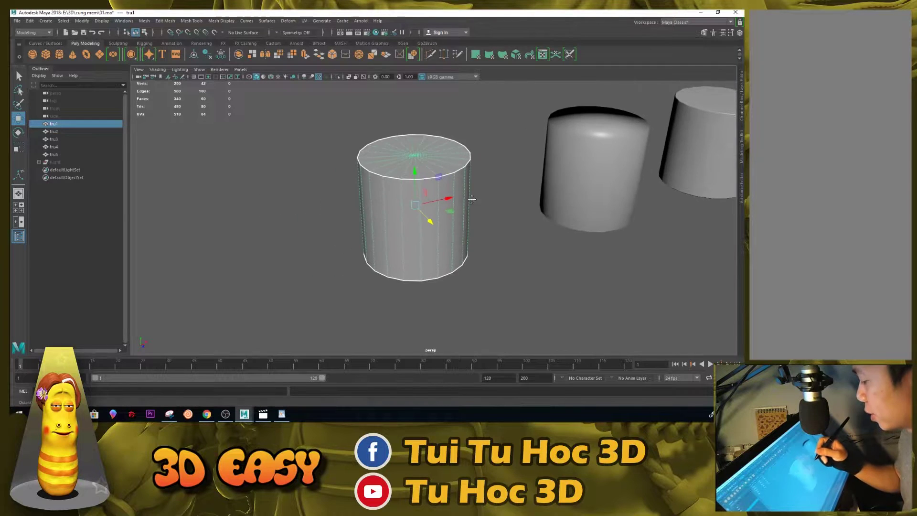
left_click(523, 202)
scroll(533, 207, "down", 2)
mouse_move(506, 201)
left_mouse_down("alt")
mouse_move(467, 205)
mouse_move(500, 191)
mouse_move(441, 163)
left_mouse_up("alt")
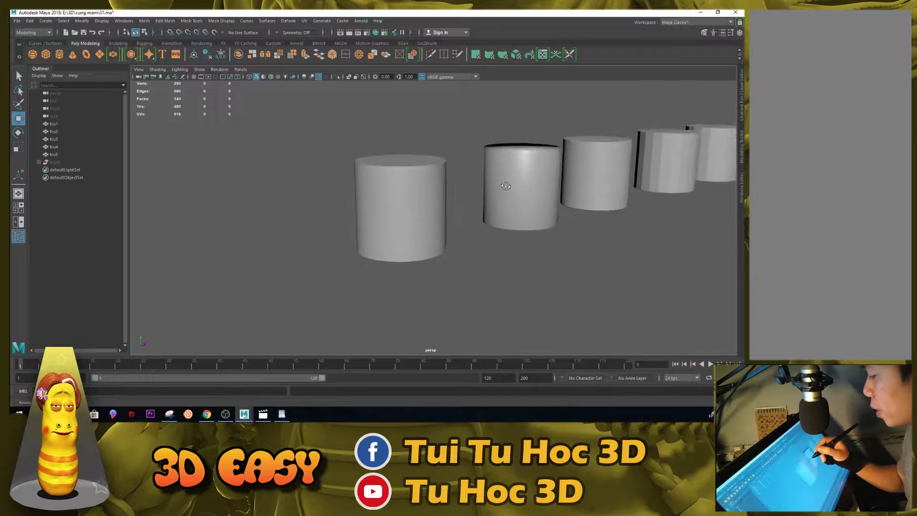
mouse_move(456, 189)
left_mouse_down("alt")
mouse_move(483, 191)
mouse_move(424, 190)
mouse_move(575, 170)
mouse_move(424, 159)
left_mouse_up("alt")
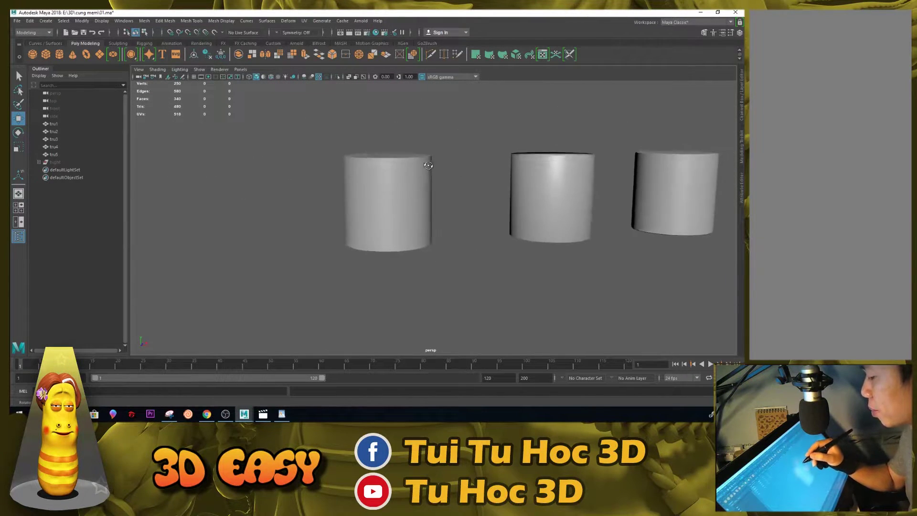
Inspect the tru1 cylinder's top cap from side-on and overhead angles
left_click(385, 177)
mouse_move(407, 228)
left_mouse_down("alt")
mouse_move(450, 224)
mouse_move(475, 190)
left_mouse_up("alt")
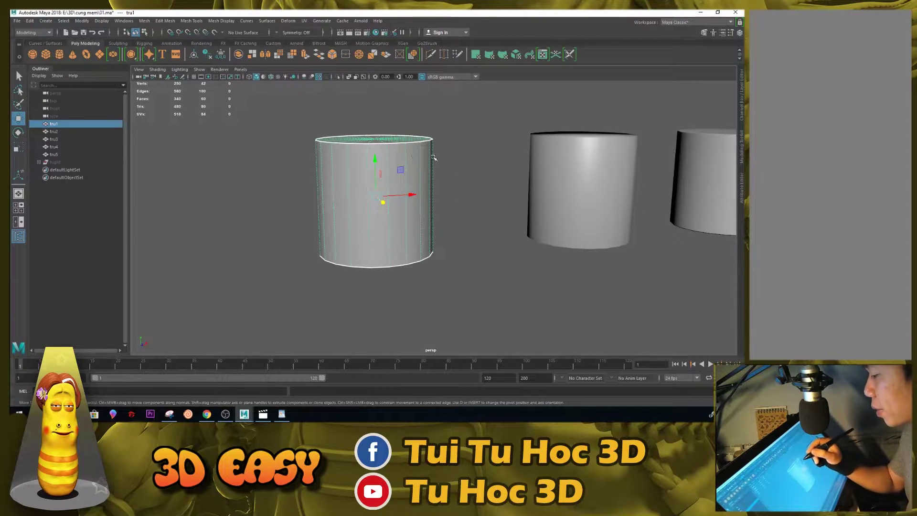
left_click_drag(399, 160, 395, 171, "alt")
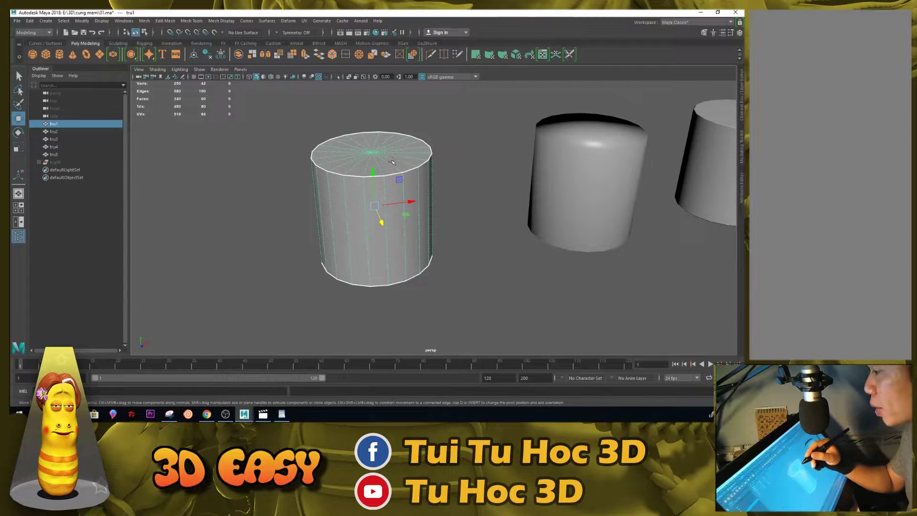
mouse_move(405, 150)
left_mouse_down("alt")
mouse_move(475, 177)
mouse_move(657, 173)
left_mouse_up("alt")
left_click(657, 173)
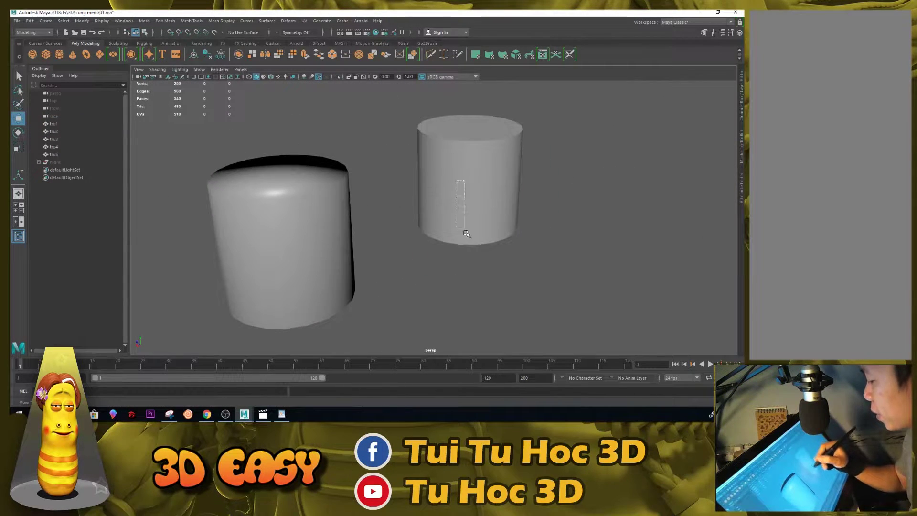
left_click(459, 181)
mouse_move(471, 181)
left_mouse_down("alt")
mouse_move(500, 187)
mouse_move(449, 182)
left_mouse_up("alt")
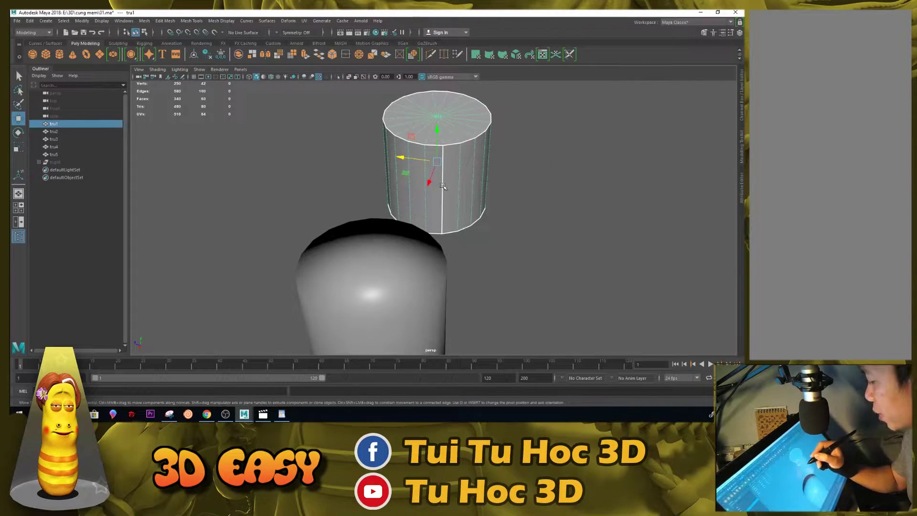
left_click(499, 165)
mouse_move(499, 165)
left_mouse_down("alt")
mouse_move(474, 174)
mouse_move(504, 163)
mouse_move(456, 163)
mouse_move(483, 170)
mouse_move(386, 186)
mouse_move(422, 203)
left_mouse_up("alt")
left_click(425, 198)
mouse_move(519, 143)
left_mouse_down("alt")
mouse_move(440, 187)
mouse_move(473, 217)
mouse_move(483, 209)
mouse_move(379, 233)
mouse_move(514, 207)
mouse_move(518, 221)
mouse_move(483, 223)
left_mouse_up("alt")
left_click(475, 221)
Try selections of tru2, tru1 and tru3–tru5, ending with tru2 selected
left_click(478, 222)
right_click_drag(482, 223, 301, 158, "alt")
left_click(305, 219, "shift")
mouse_move(306, 220)
left_mouse_down("alt")
mouse_move(390, 220)
mouse_move(440, 176)
left_mouse_up("alt")
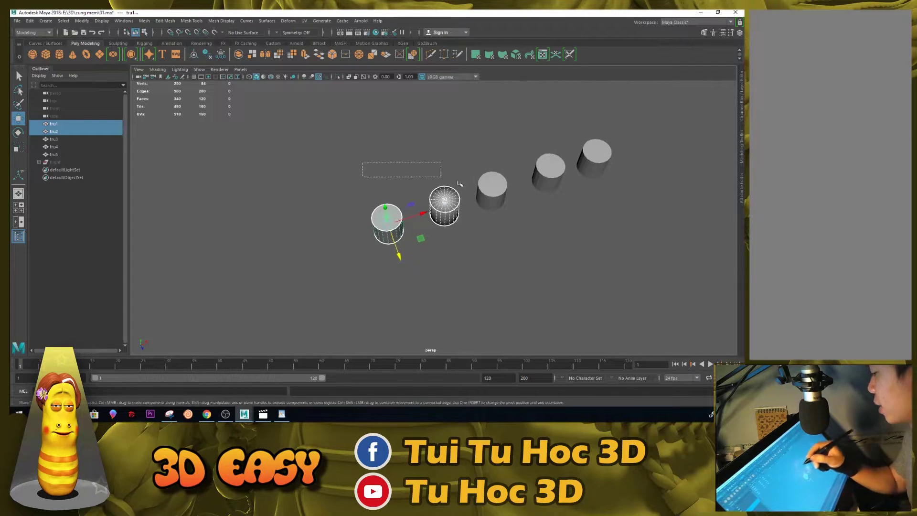
left_click_drag(625, 129, 503, 225)
mouse_move(503, 225)
right_mouse_down("alt")
mouse_move(482, 210)
mouse_move(569, 332)
right_mouse_up("alt")
left_click(483, 210)
mouse_move(570, 332)
left_mouse_down("alt")
mouse_move(562, 185)
mouse_move(573, 182)
mouse_move(565, 174)
mouse_move(554, 208)
left_mouse_up("alt")
left_click(554, 208)
left_click(519, 176)
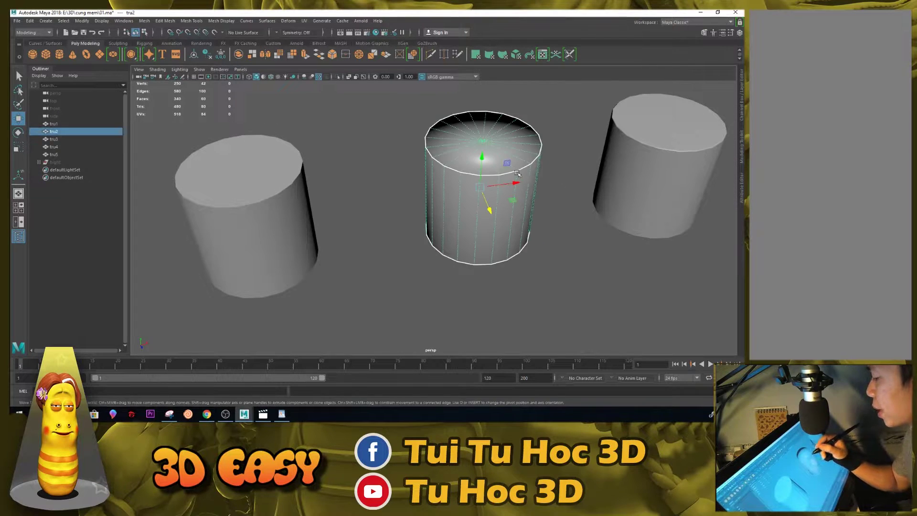
mouse_move(555, 174)
left_mouse_down("alt")
mouse_move(561, 184)
mouse_move(516, 259)
left_mouse_up("alt")
Toggle tru2's smooth mesh preview on, off and back on with keys 3 and 1
key("3")
left_click(516, 260)
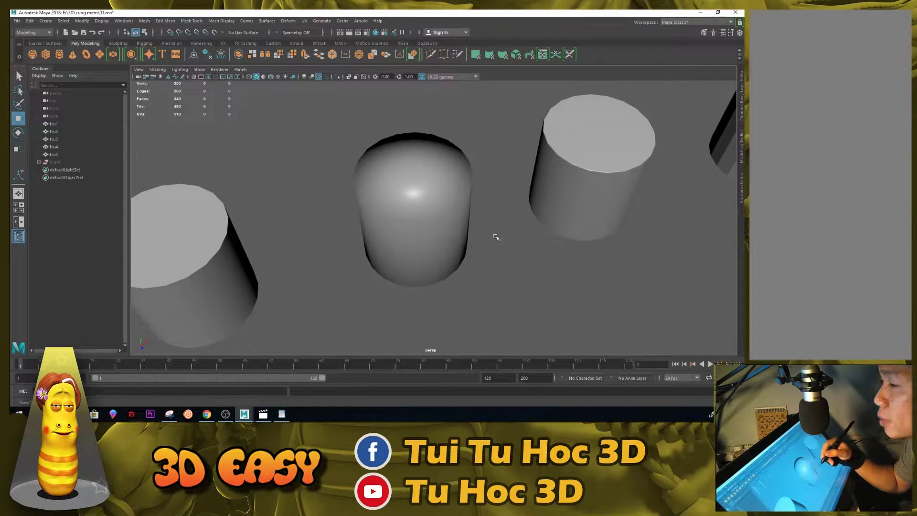
scroll(525, 225, "down", 3)
key("1")
left_click(429, 182)
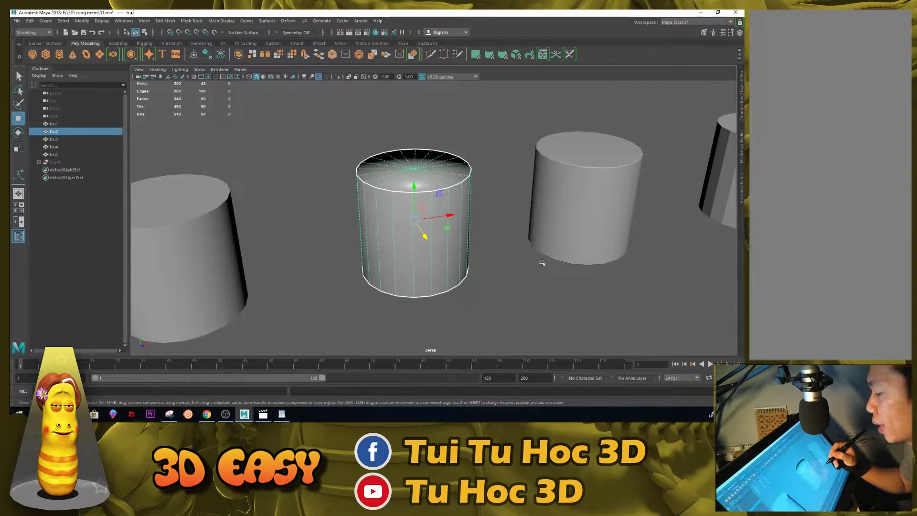
scroll(525, 255, "down", 2)
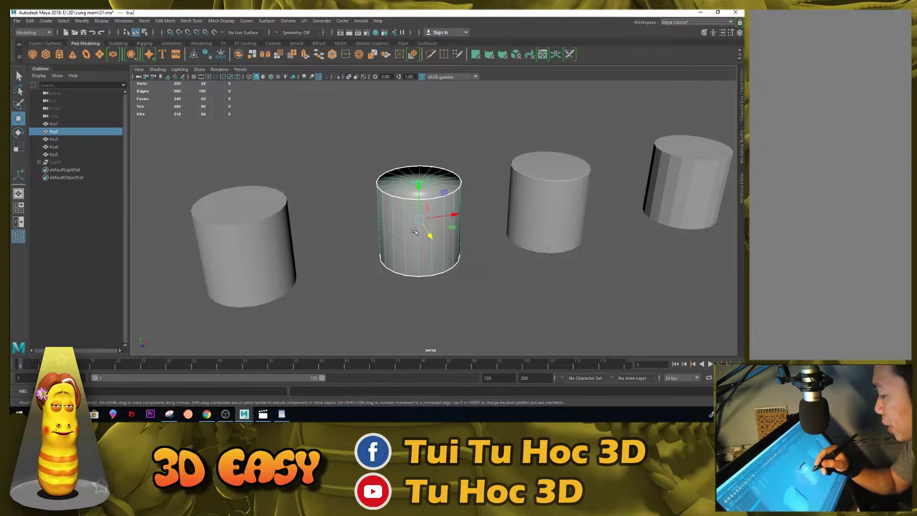
key("3")
left_click(487, 273)
Select tru3, briefly enter vertex mode, then frame it to fill the view
left_click(571, 203)
middle_click_drag(571, 203, 570, 269, "alt")
key("F9")
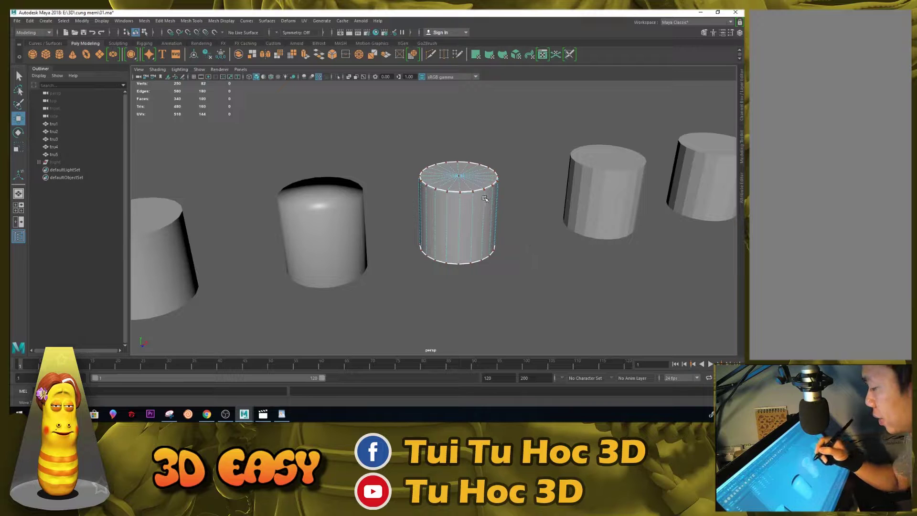
key("F8")
key("f")
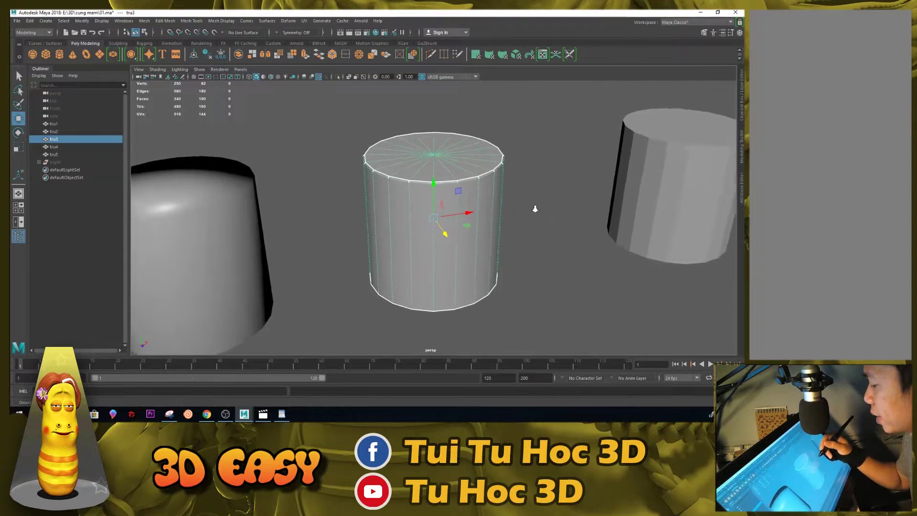
left_click(555, 219)
left_click_drag(555, 220, 543, 199, "alt")
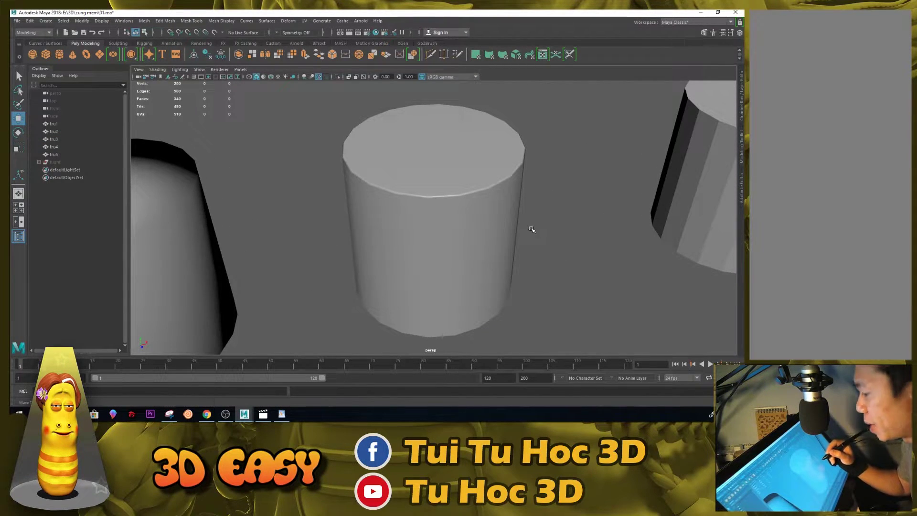
Orbit closely around tru3 from the side, reselecting tru3 and tru2 along the way
left_click(501, 206)
scroll(539, 208, "up", 2)
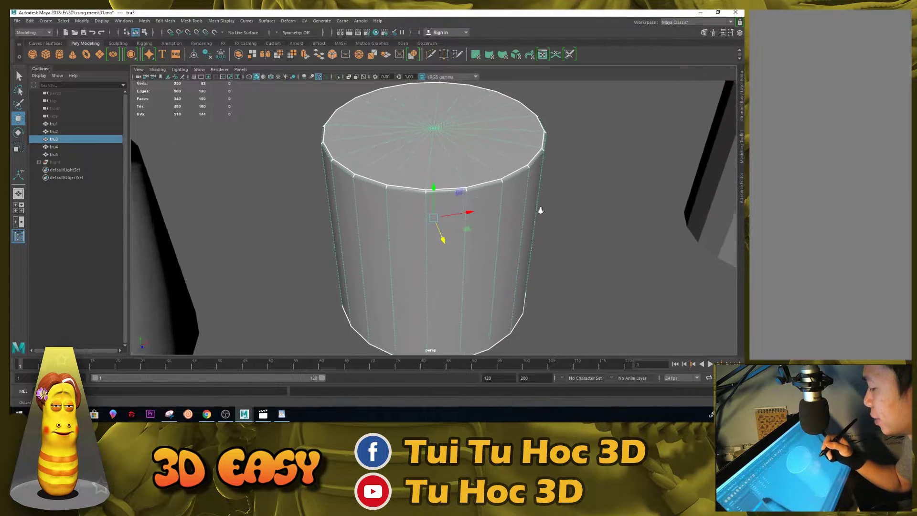
scroll(539, 208, "up", 2)
mouse_move(555, 157)
left_mouse_down("alt")
mouse_move(598, 133)
mouse_move(536, 146)
left_mouse_up("alt")
scroll(536, 145, "down", 3)
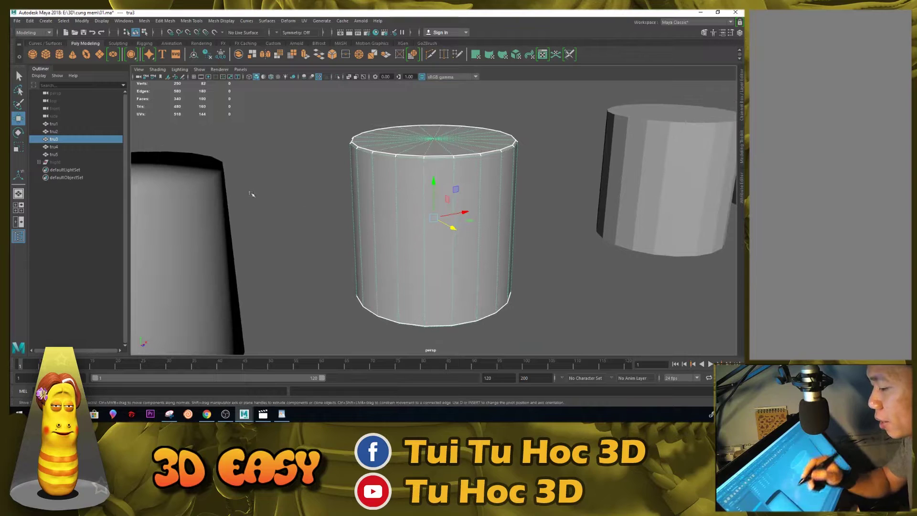
left_click(221, 211)
left_click(494, 158)
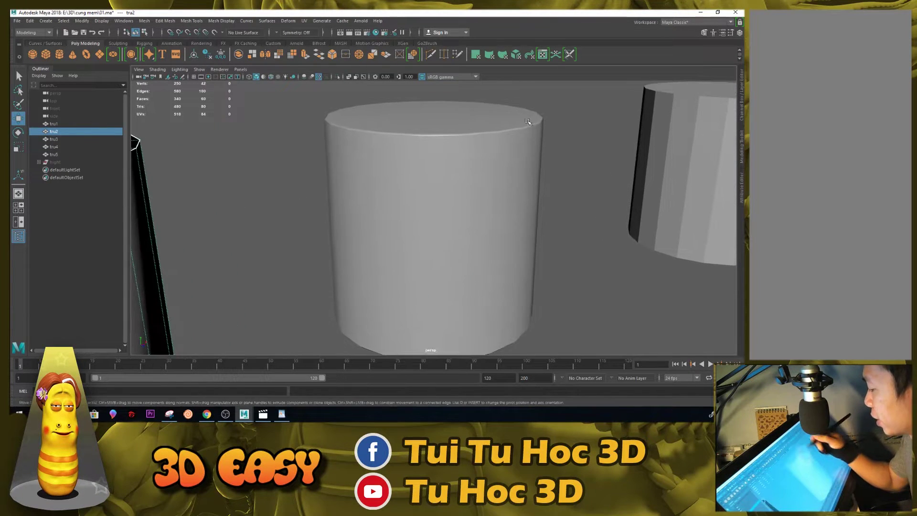
mouse_move(544, 122)
left_mouse_down("alt")
mouse_move(563, 126)
mouse_move(479, 176)
mouse_move(532, 213)
mouse_move(516, 257)
mouse_move(446, 242)
left_mouse_up("alt")
left_click(507, 213)
right_click_drag(567, 256, 542, 215, "alt")
left_click(543, 215)
mouse_move(543, 215)
left_mouse_down("alt")
mouse_move(515, 221)
mouse_move(461, 205)
left_mouse_up("alt")
mouse_move(460, 205)
left_mouse_down()
mouse_move(480, 243)
mouse_move(568, 224)
mouse_move(368, 250)
left_mouse_up()
Zoom in on tru1's top rim and view it beside the capsule and a third object
left_click(356, 256)
mouse_move(362, 258)
right_mouse_down("alt")
mouse_move(447, 246)
mouse_move(529, 282)
right_mouse_up("alt")
left_click(514, 215)
mouse_move(497, 219)
left_mouse_down("alt")
mouse_move(518, 178)
mouse_move(520, 209)
left_mouse_up("alt")
mouse_move(520, 209)
right_mouse_down("alt")
mouse_move(473, 203)
mouse_move(311, 260)
right_mouse_up("alt")
mouse_move(311, 260)
left_mouse_down("alt")
mouse_move(559, 215)
mouse_move(394, 256)
left_mouse_up("alt")
right_click_drag(393, 256, 580, 229, "alt")
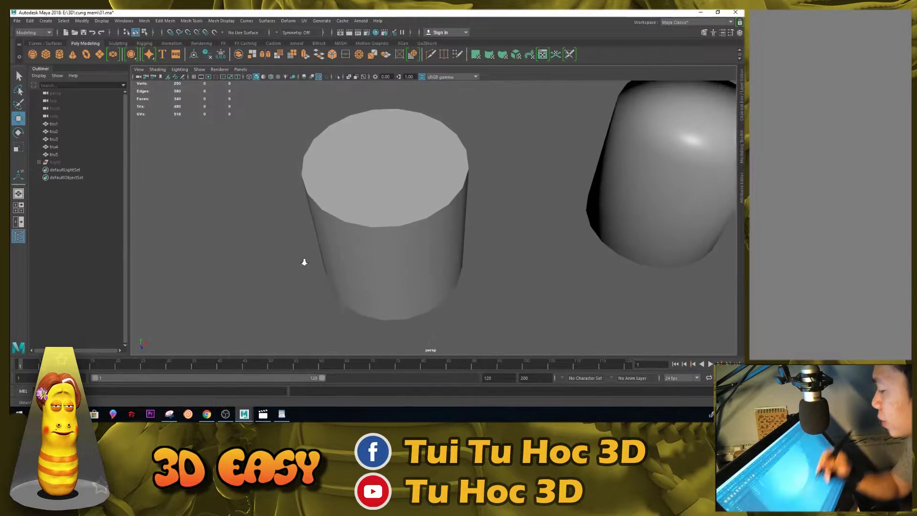
left_click_drag(580, 228, 419, 210, "alt")
mouse_move(419, 210)
right_mouse_down("alt")
mouse_move(585, 301)
mouse_move(526, 235)
right_mouse_up("alt")
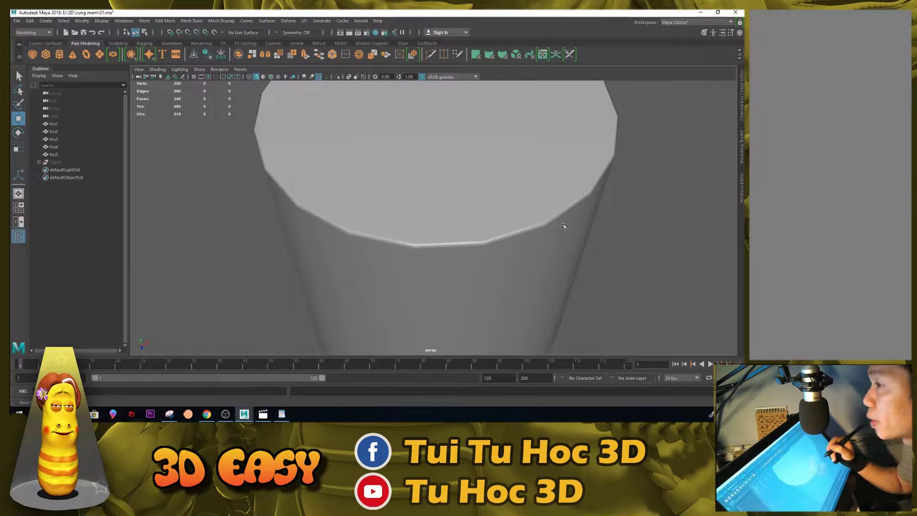
right_click_drag(569, 219, 301, 266, "alt")
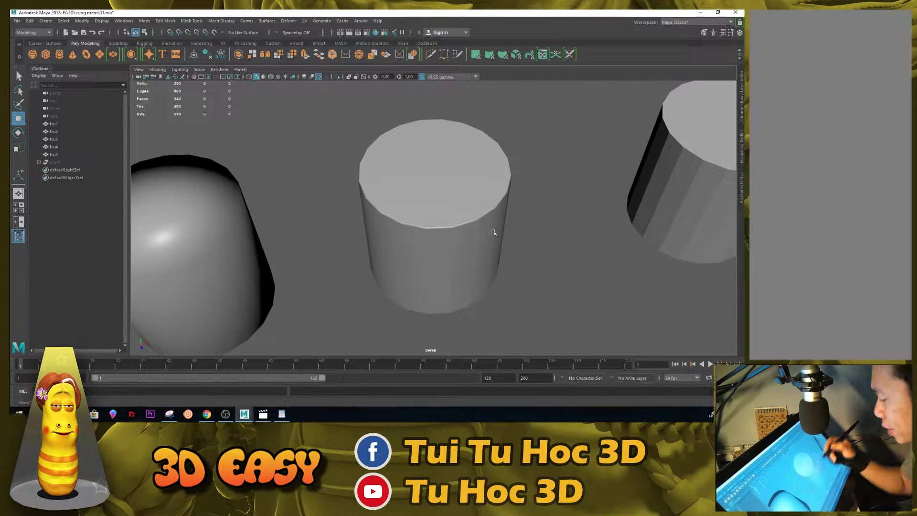
Apply Soften Edge to tru3 so its faceted sides shade smoothly
left_click(481, 198)
left_click_drag(537, 220, 553, 197, "alt")
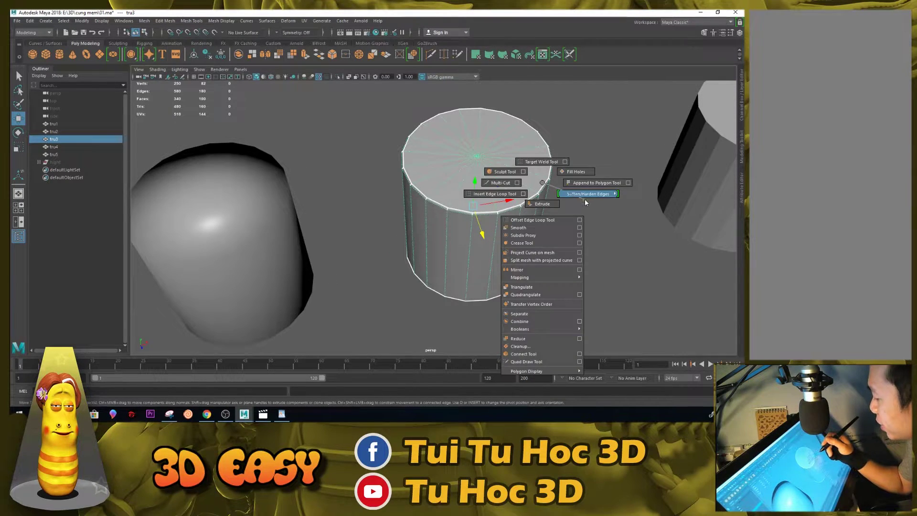
right_click_drag(546, 186, 631, 189, "shift")
left_click(595, 221)
Orbit to a low side angle and select tru4 for a close look
middle_click_drag(594, 221, 483, 213, "alt")
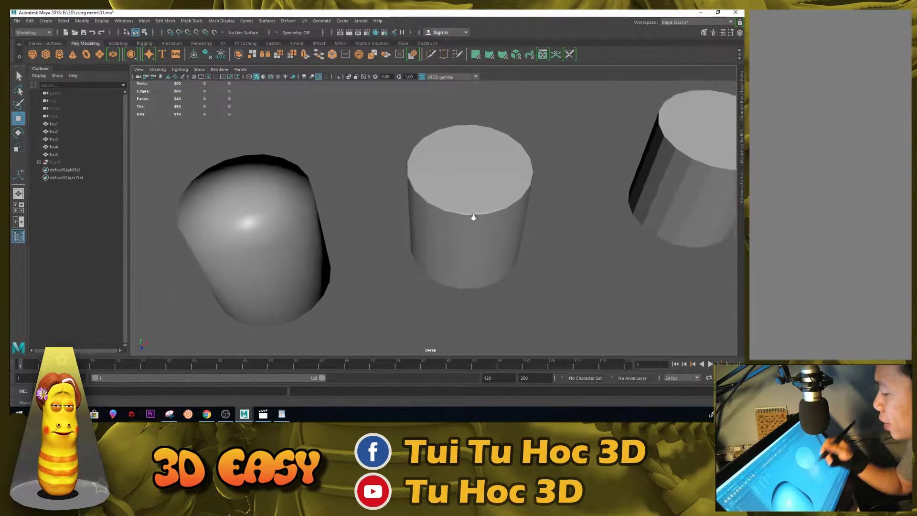
mouse_move(383, 248)
middle_mouse_down("alt")
mouse_move(469, 213)
mouse_move(396, 222)
middle_mouse_up("alt")
left_click_drag(396, 223, 449, 203, "alt")
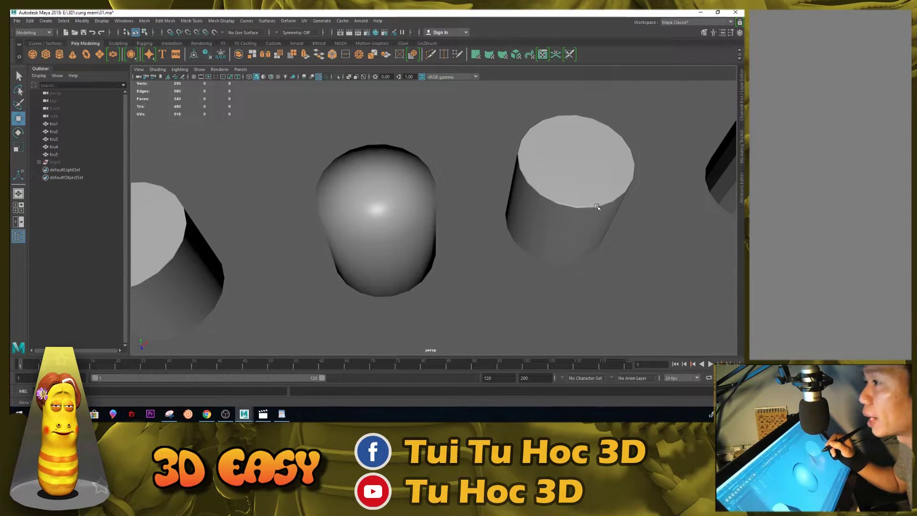
left_click_drag(589, 205, 507, 225, "alt")
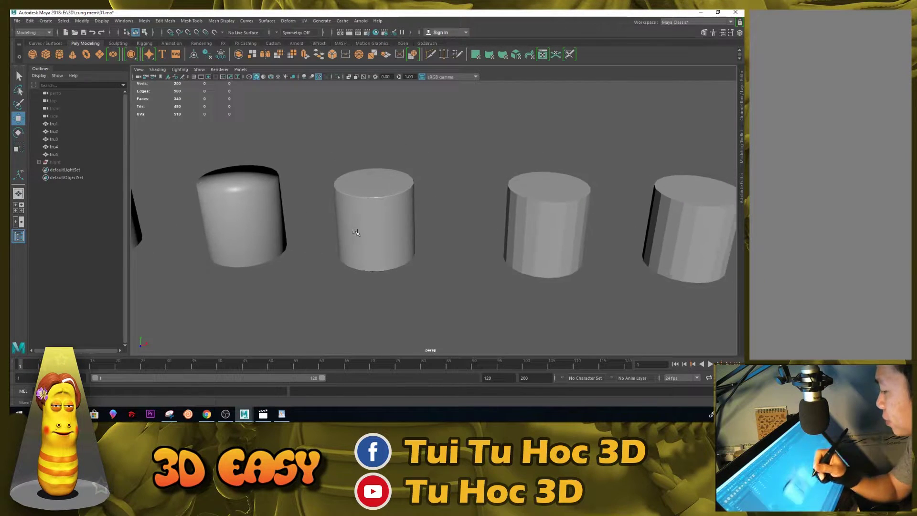
right_click_drag(507, 225, 495, 224, "alt")
left_click(495, 224)
mouse_move(526, 229)
left_mouse_down("alt")
mouse_move(543, 220)
mouse_move(517, 221)
left_mouse_up("alt")
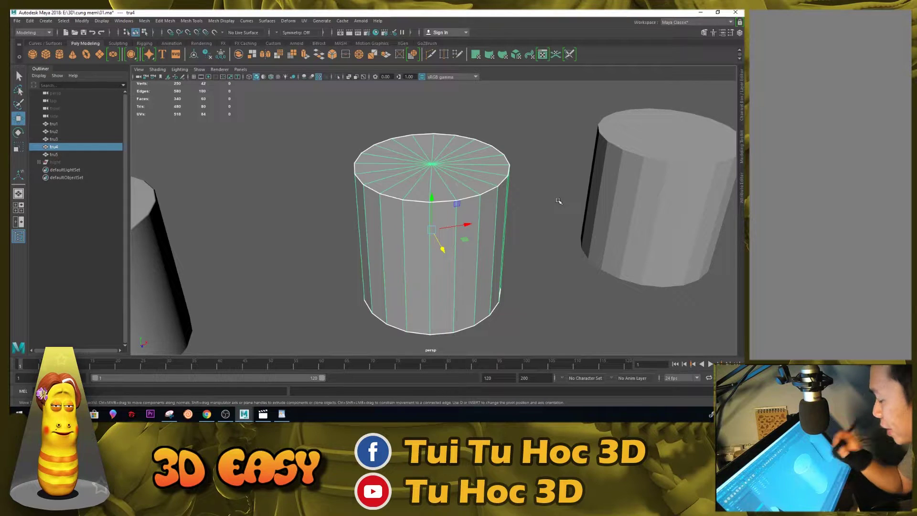
right_click_drag(553, 232, 525, 231, "alt")
left_click(525, 229)
left_click(482, 205)
left_click_drag(516, 248, 493, 232, "alt")
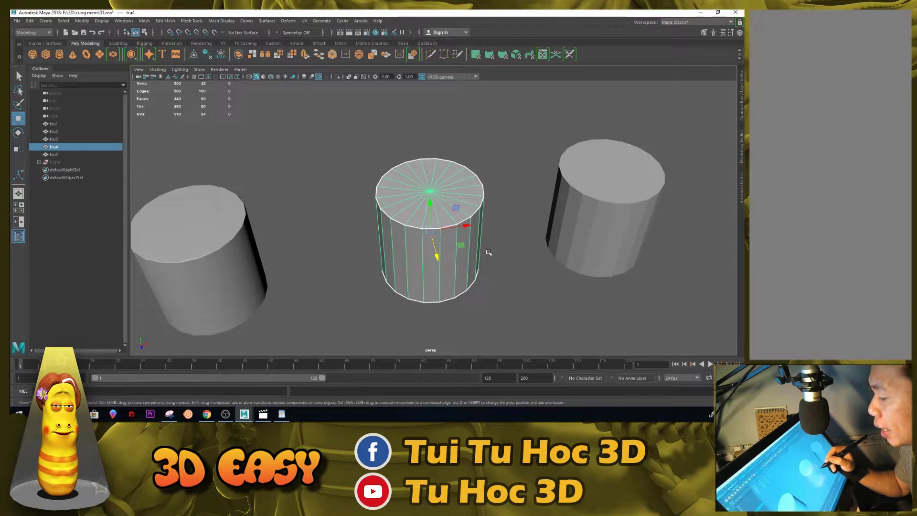
left_click_drag(494, 235, 496, 220, "alt")
right_click_drag(496, 220, 497, 329, "alt")
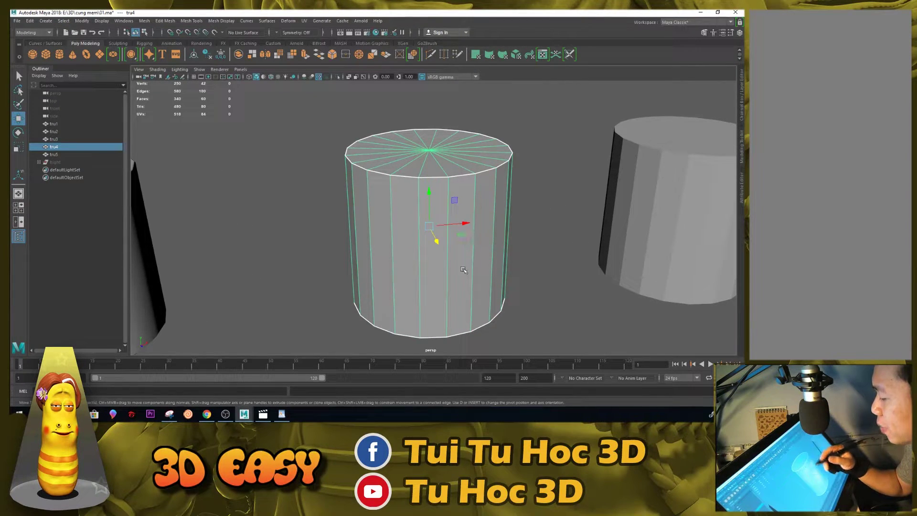
mouse_move(456, 242)
right_mouse_down("alt")
mouse_move(494, 250)
mouse_move(511, 235)
right_mouse_up("alt")
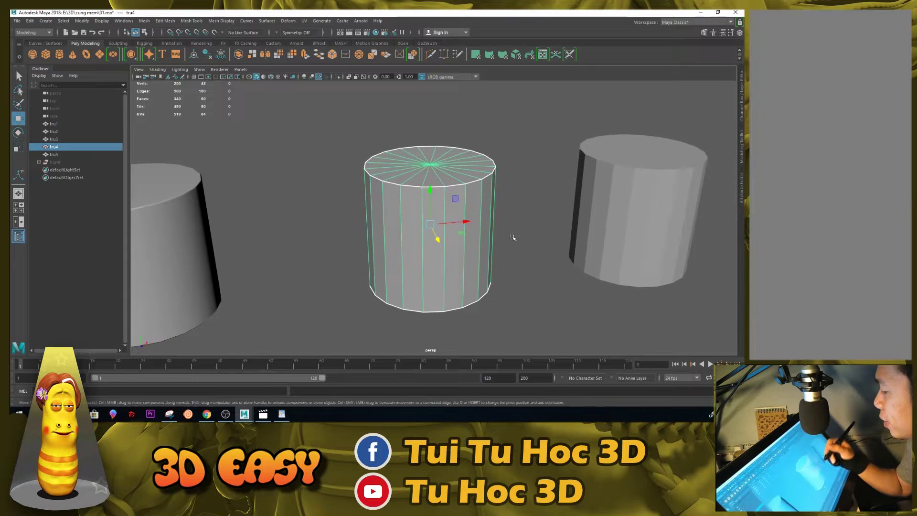
left_click_drag(512, 236, 462, 262, "alt")
left_click(597, 270)
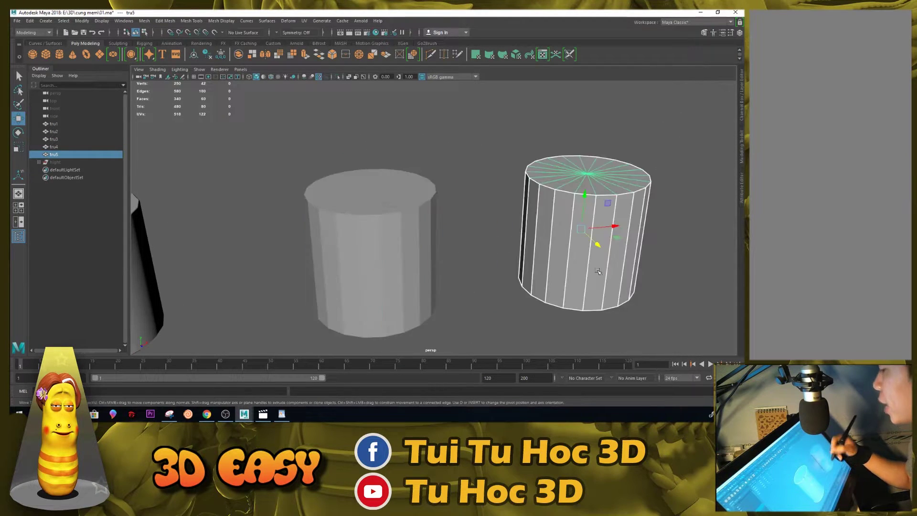
left_click(389, 197)
left_click(593, 221)
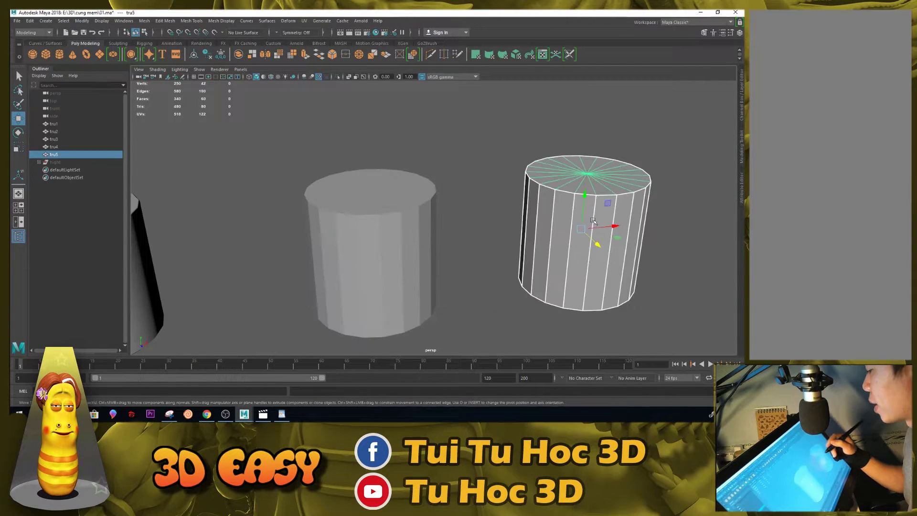
left_click(304, 20)
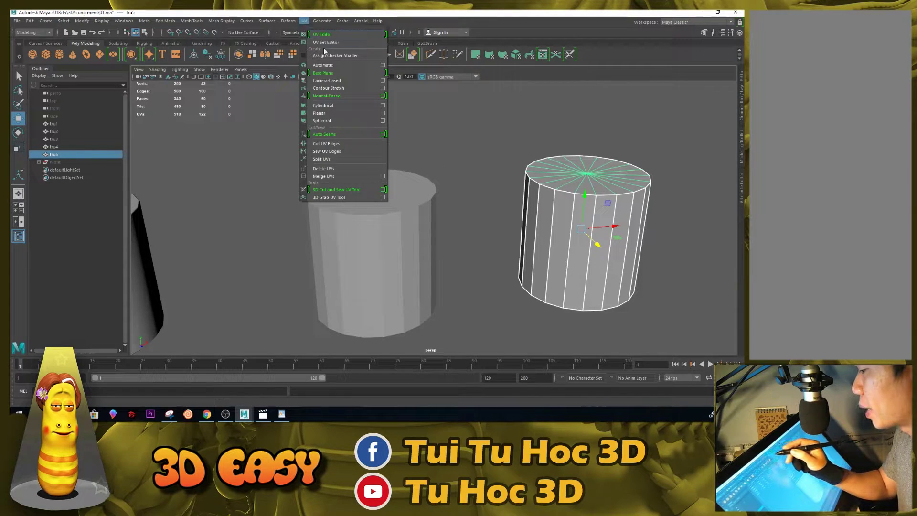
Show the UV Editor and compare the UV shells of tru4 and tru5
left_click(326, 37)
mouse_move(600, 131)
left_mouse_down("alt")
mouse_move(501, 134)
mouse_move(483, 143)
left_mouse_up("alt")
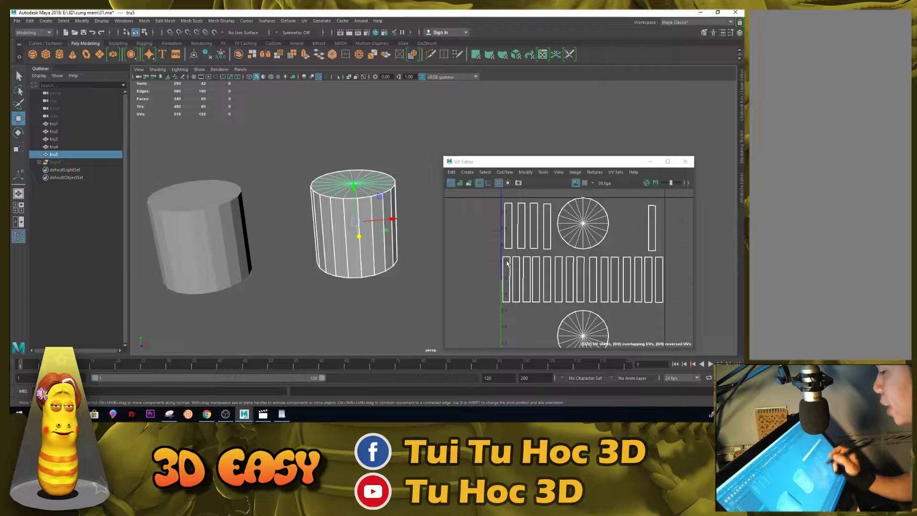
key("Left")
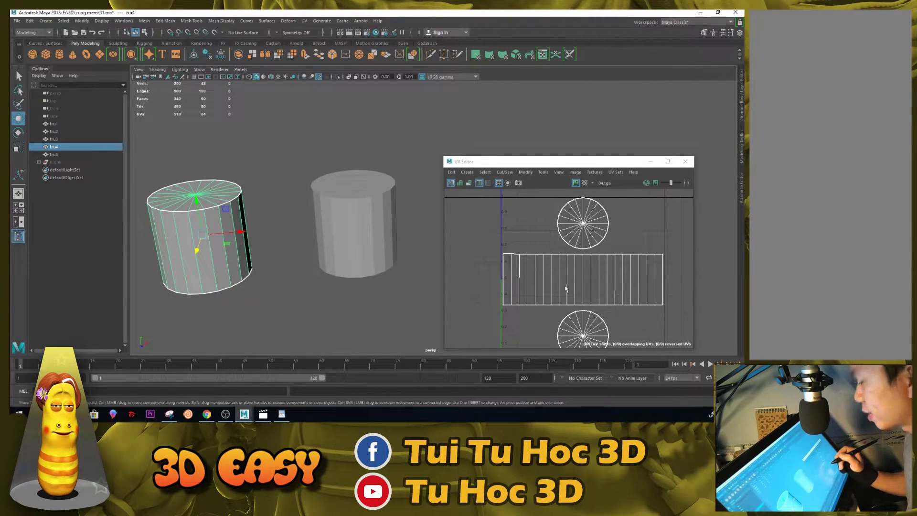
left_click(352, 183)
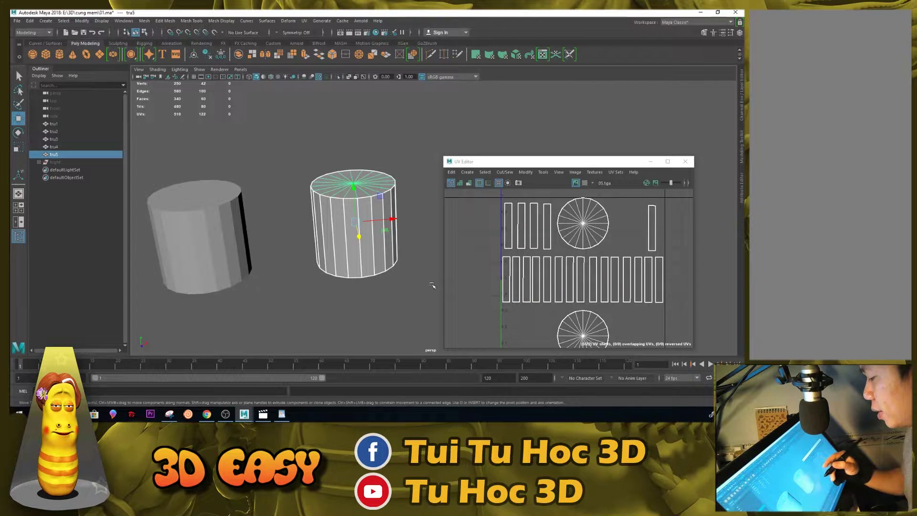
left_click_drag(403, 261, 396, 249, "alt")
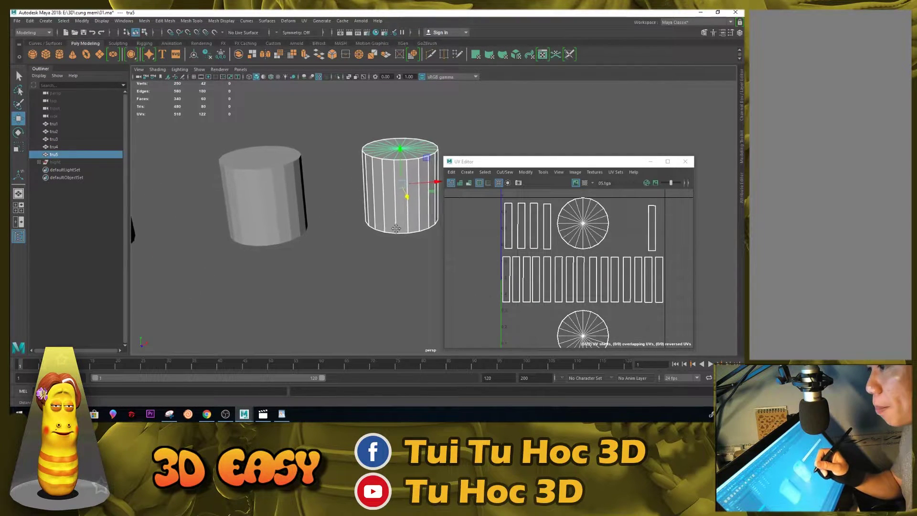
Minimize the UV Editor and orbit to see all five cylinders in a row
left_click(651, 161)
scroll(470, 205, "down", 2)
middle_click_drag(470, 206, 575, 211, "alt")
scroll(562, 257, "up", 2)
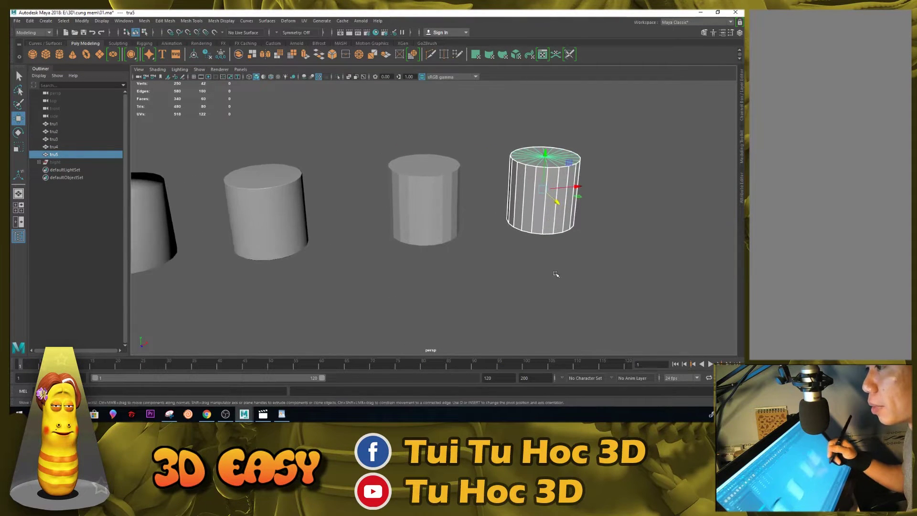
left_click(562, 258)
mouse_move(578, 242)
left_mouse_down("alt")
mouse_move(471, 225)
mouse_move(455, 260)
mouse_move(492, 235)
mouse_move(334, 229)
left_mouse_up("alt")
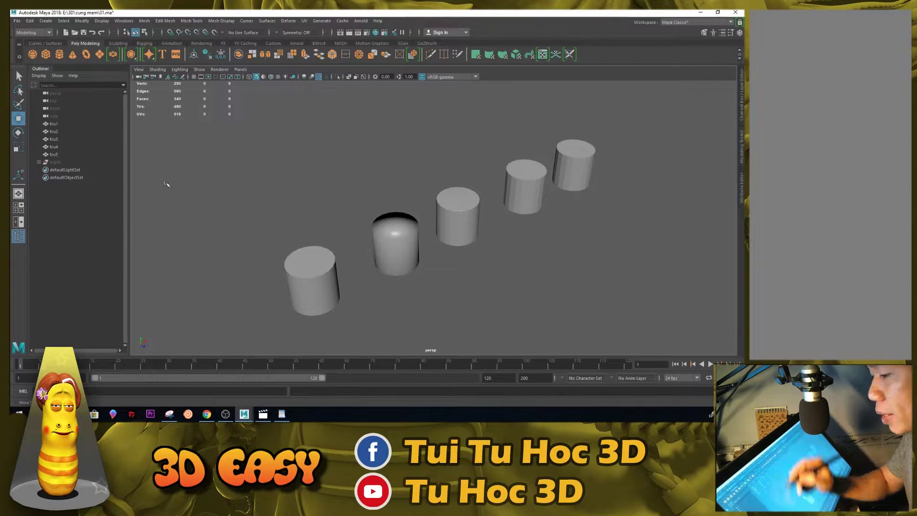
Unhide the hight group of high-poly cylinders and move it beside the low-poly row
left_click(55, 162)
key("shift+h")
mouse_move(512, 251)
left_mouse_down("alt")
mouse_move(526, 227)
mouse_move(518, 231)
mouse_move(508, 198)
left_mouse_up("alt")
left_click_drag(363, 293, 329, 249)
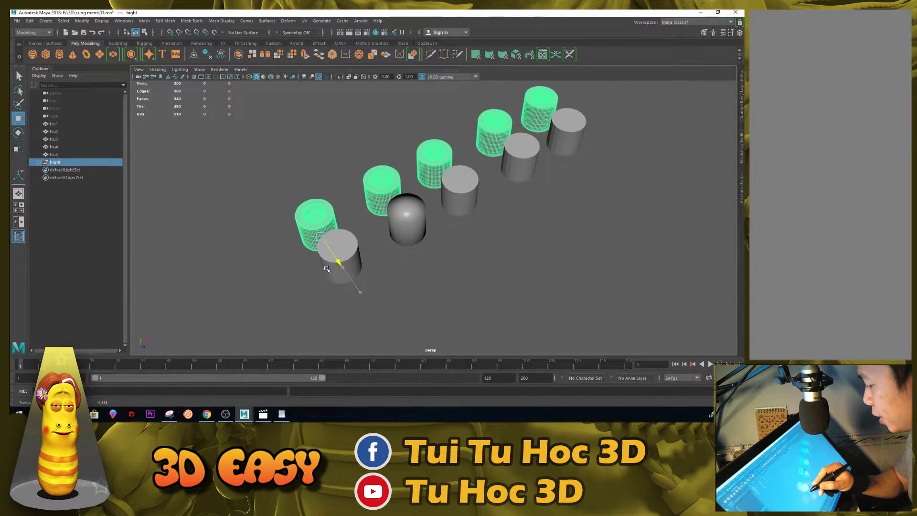
left_click(465, 242)
Orbit and zoom over all the cylinders to inspect their inset tops and sides
left_click_drag(546, 202, 497, 209, "alt")
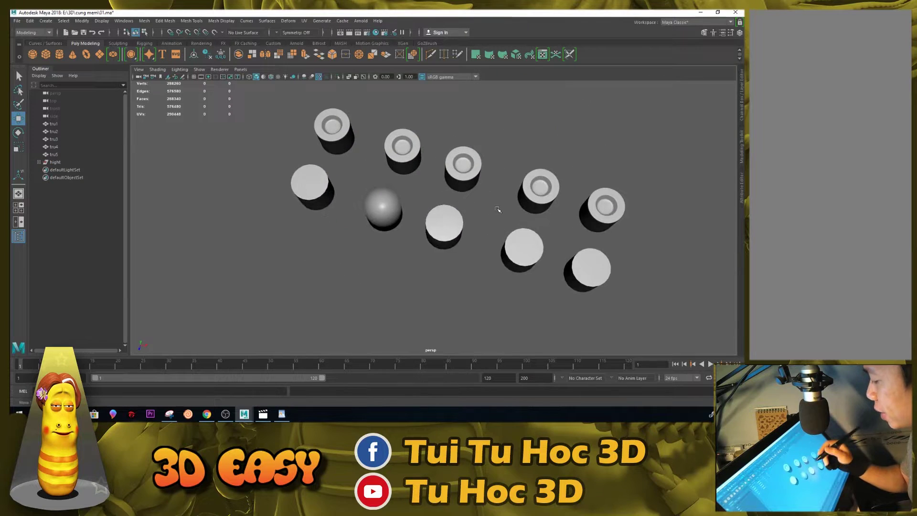
right_click_drag(497, 209, 517, 217, "alt")
middle_click_drag(518, 217, 470, 255, "alt")
mouse_move(470, 255)
left_mouse_down("alt")
mouse_move(529, 201)
mouse_move(556, 225)
left_mouse_up("alt")
right_click_drag(556, 225, 456, 245, "alt")
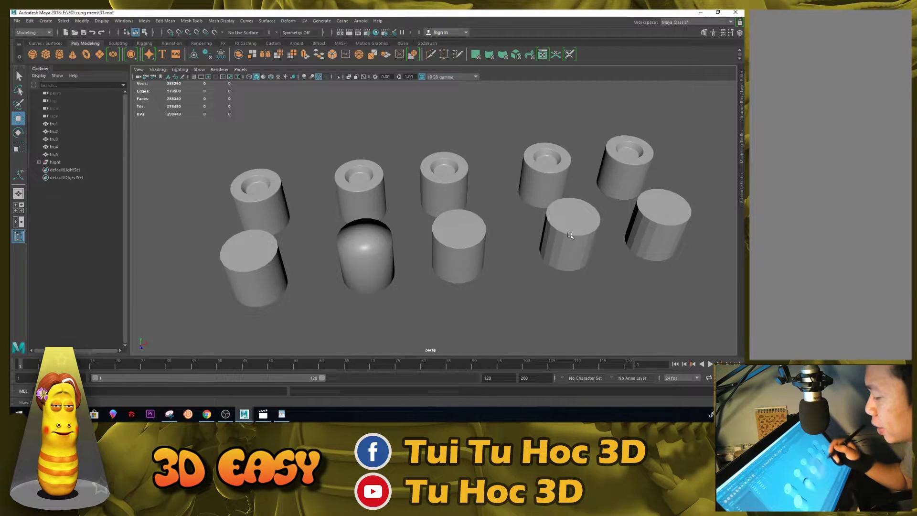
left_click_drag(569, 239, 567, 242, "alt")
right_click_drag(567, 242, 553, 280, "alt")
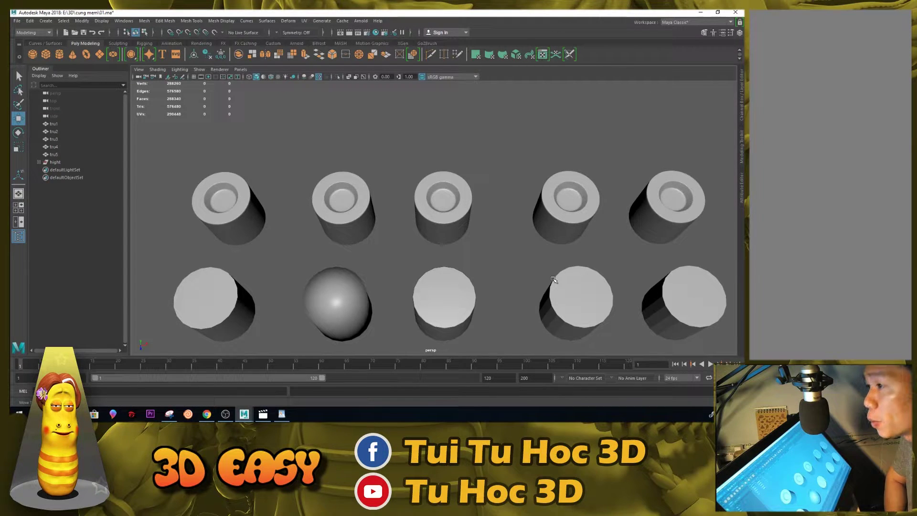
right_click_drag(554, 280, 550, 221, "alt")
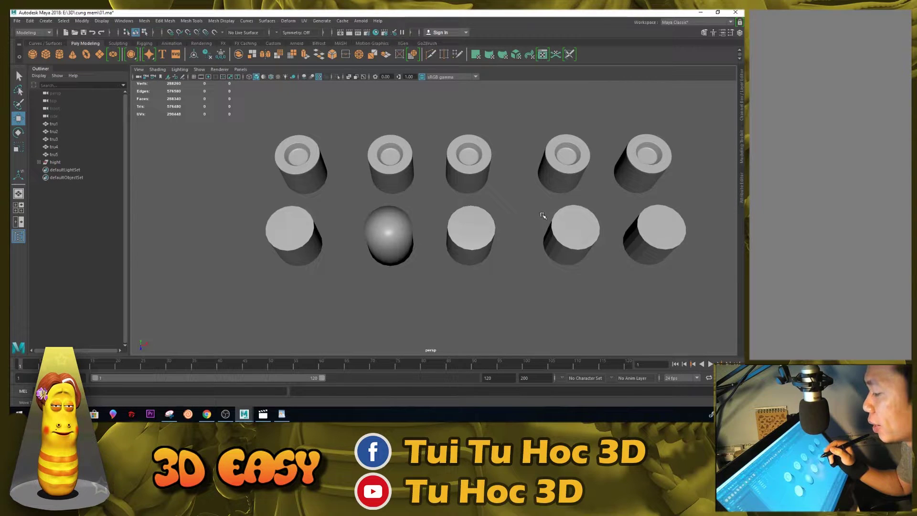
left_click_drag(450, 255, 514, 233, "alt")
right_click_drag(432, 214, 493, 303, "alt")
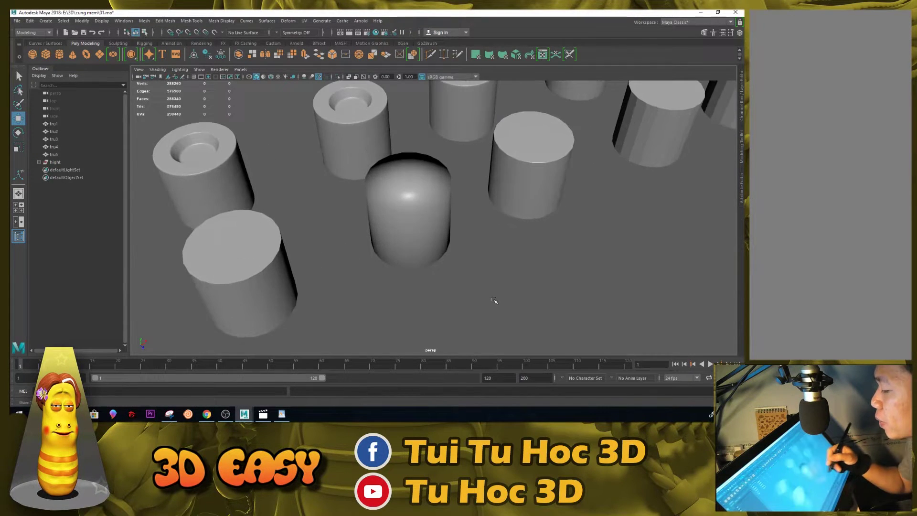
left_click_drag(415, 195, 391, 247, "alt")
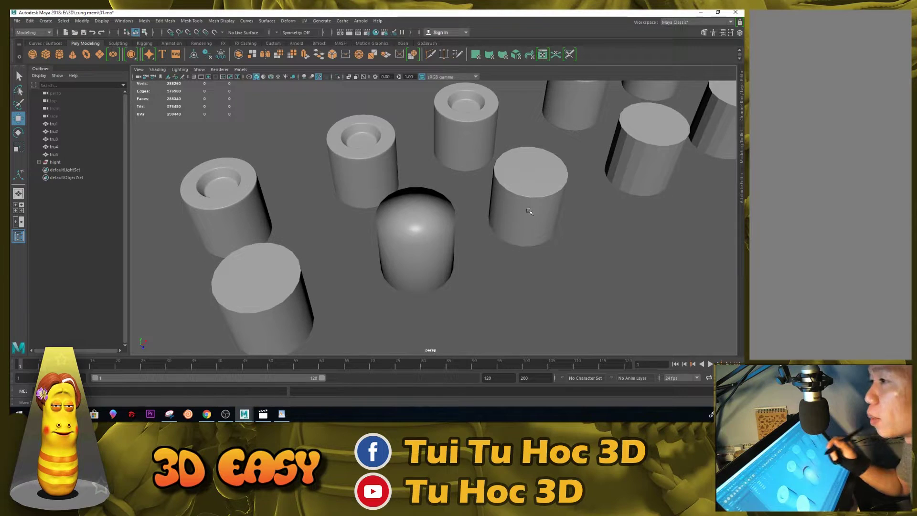
left_click_drag(368, 149, 382, 158, "alt")
Select two neighbouring hollow high-poly cylinders and examine them up close
left_click(379, 160)
mouse_move(379, 160)
right_mouse_down("alt")
mouse_move(448, 275)
mouse_move(406, 215)
right_mouse_up("alt")
mouse_move(406, 215)
left_mouse_down("alt")
mouse_move(421, 158)
mouse_move(480, 176)
left_mouse_up("alt")
right_click_drag(531, 165, 478, 191, "alt")
left_click_drag(477, 192, 502, 202, "alt")
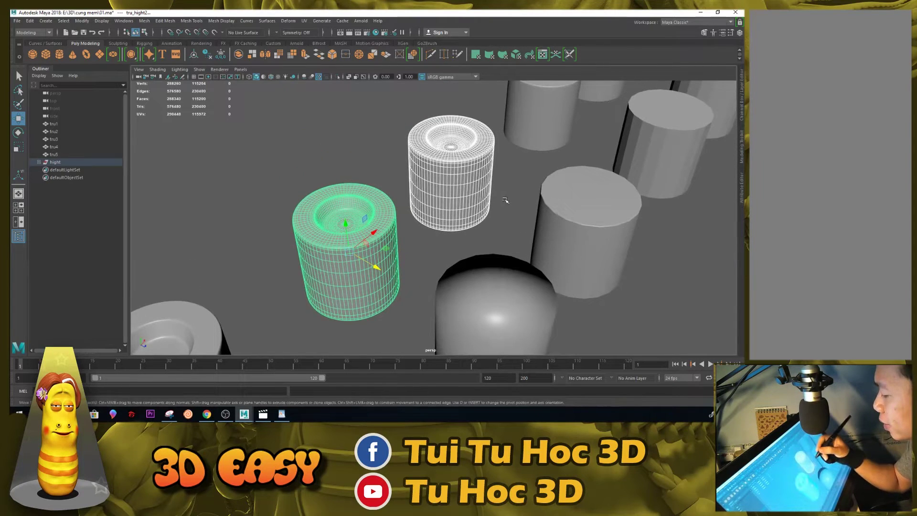
left_click(398, 181)
View the whole row from above and side-on, then look closely at tru4
right_click_drag(519, 178, 487, 201, "alt")
left_click_drag(487, 201, 466, 228, "alt")
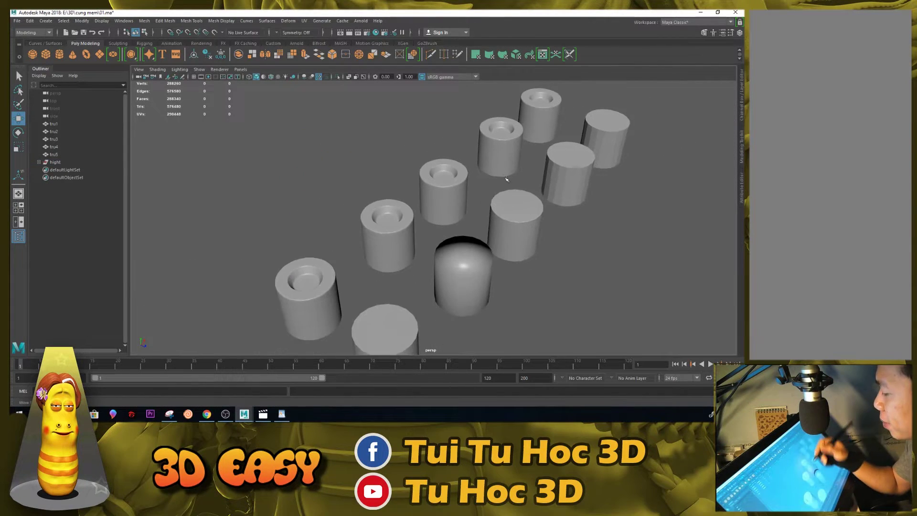
mouse_move(483, 285)
left_mouse_down("alt")
mouse_move(487, 199)
mouse_move(518, 215)
mouse_move(543, 194)
mouse_move(528, 205)
left_mouse_up("alt")
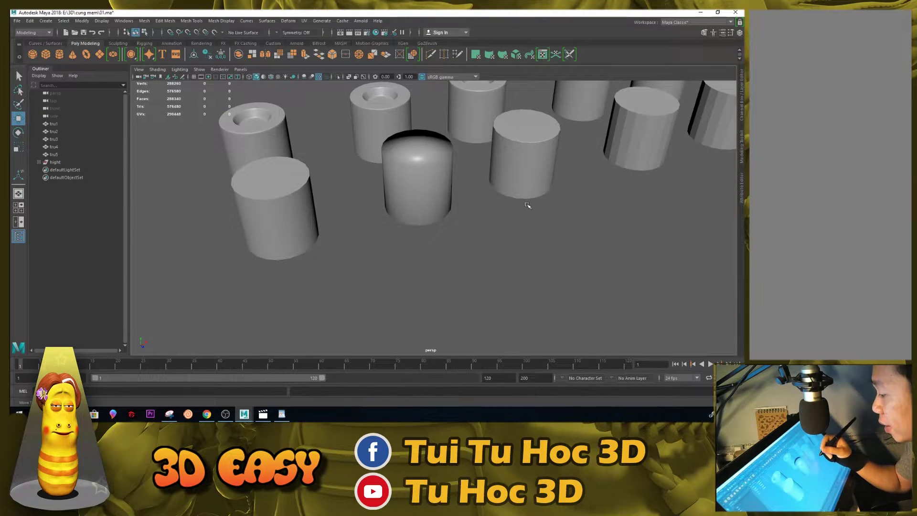
right_click_drag(528, 205, 563, 182, "alt")
left_click_drag(564, 182, 620, 146, "alt")
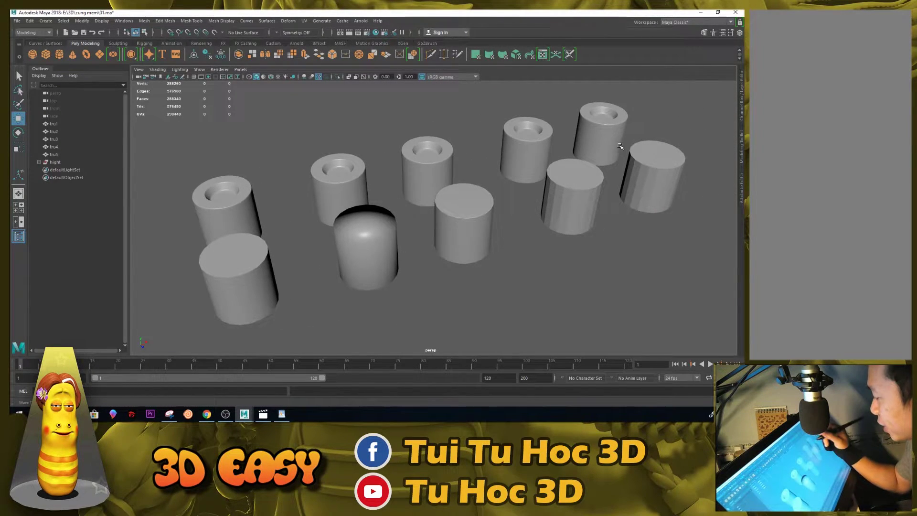
left_click_drag(561, 202, 569, 201, "alt")
left_click(577, 188)
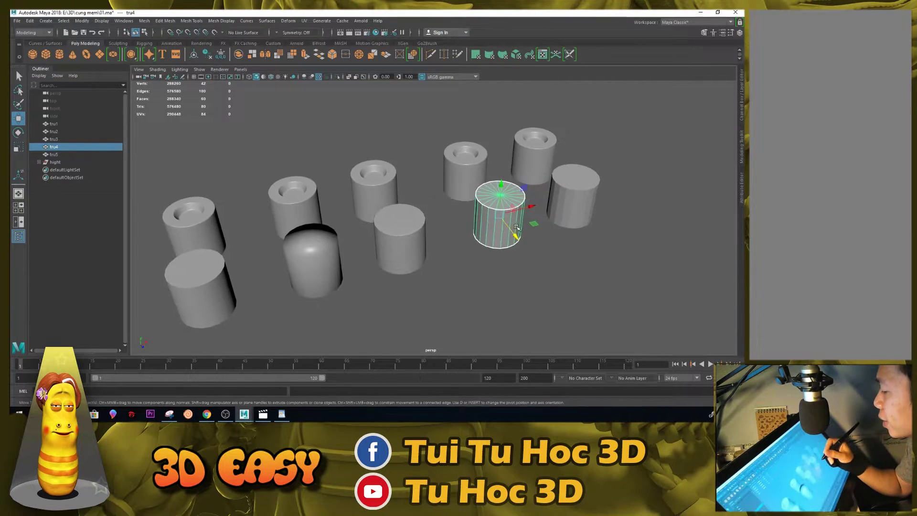
right_click_drag(568, 201, 548, 272, "alt")
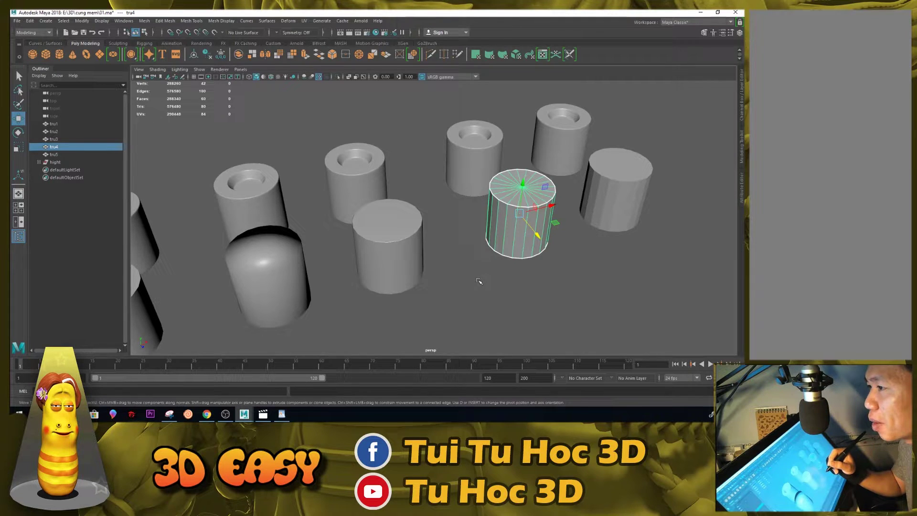
mouse_move(478, 272)
left_mouse_down("alt")
mouse_move(436, 258)
mouse_move(530, 265)
mouse_move(506, 244)
mouse_move(521, 247)
mouse_move(472, 257)
left_mouse_up("alt")
left_click(532, 266)
Switch to textured display and frame tru1 to see its normal-mapped top
key("1")
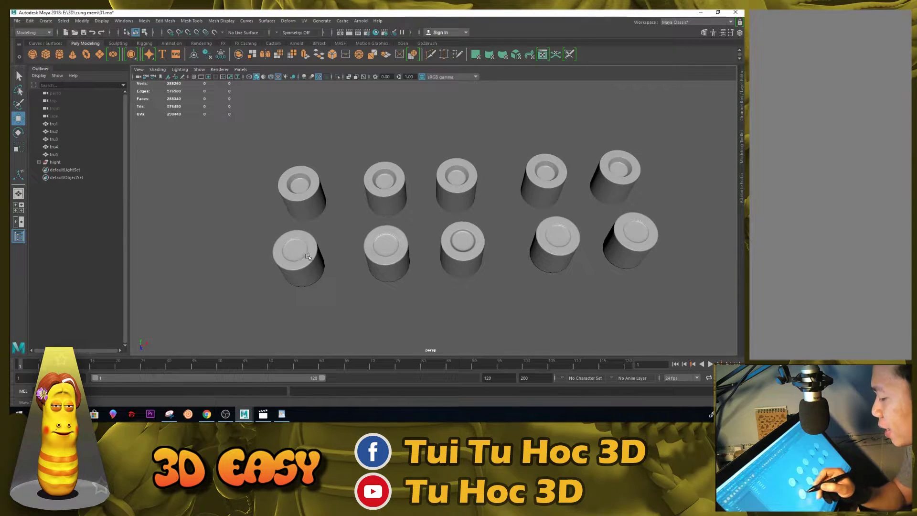
left_click_drag(611, 250, 529, 198, "alt")
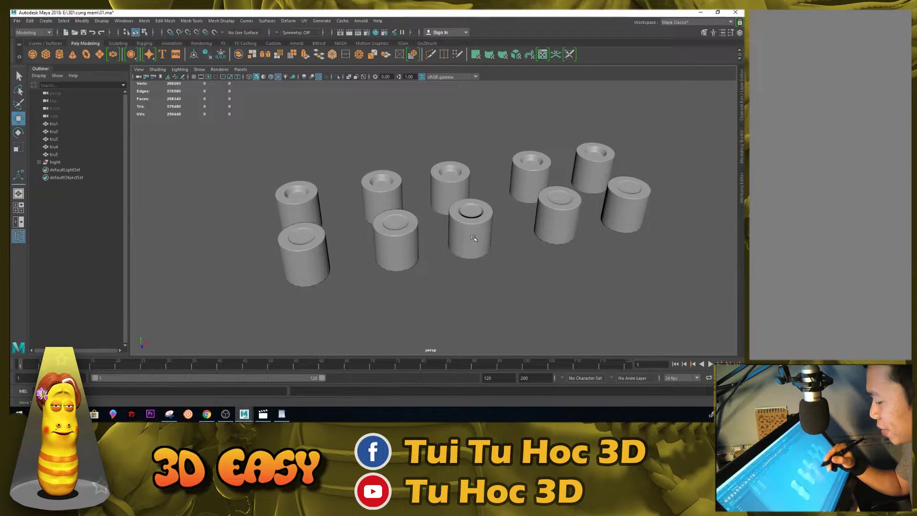
left_click(303, 253)
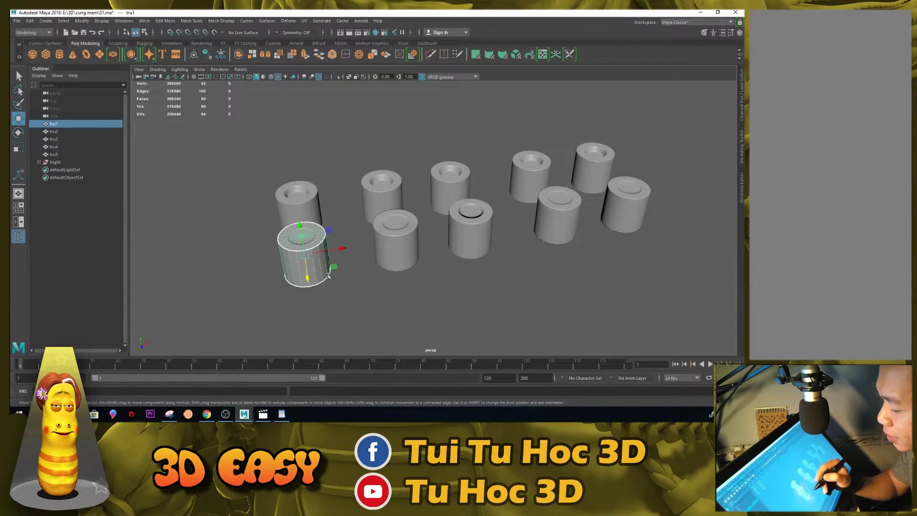
key("f")
left_click_drag(538, 233, 537, 245, "alt")
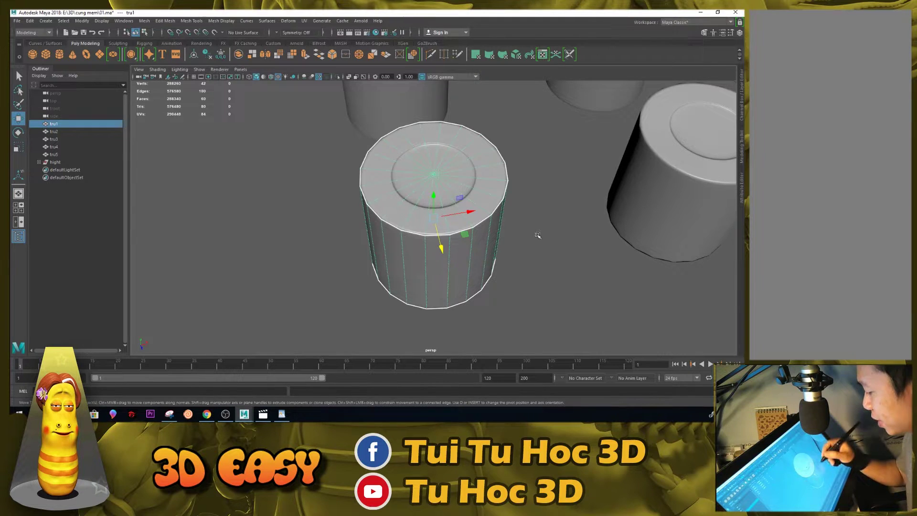
Inspect tru1's recessed top from low and side angles, reselecting it
left_click(537, 235)
mouse_move(538, 242)
left_mouse_down("alt")
mouse_move(581, 212)
mouse_move(543, 194)
mouse_move(513, 217)
left_mouse_up("alt")
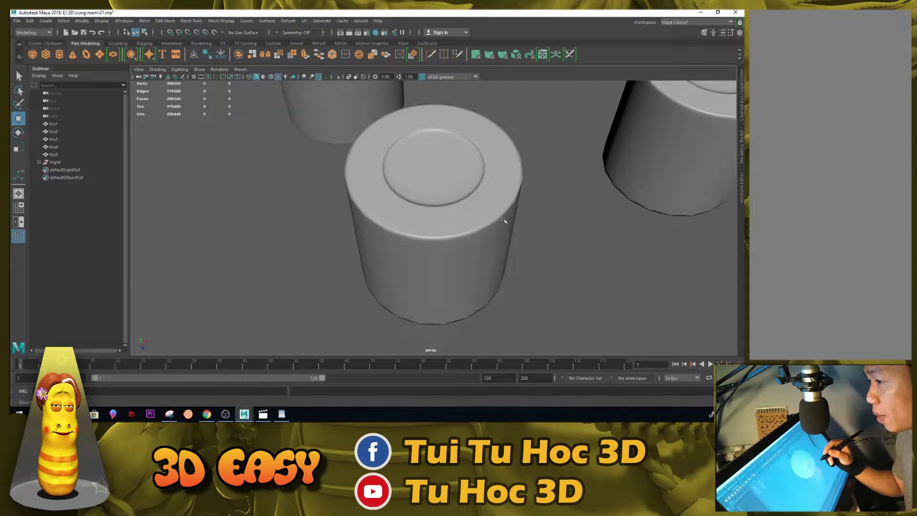
left_click(501, 244)
mouse_move(519, 219)
left_mouse_down("alt")
mouse_move(542, 201)
mouse_move(511, 171)
mouse_move(573, 152)
mouse_move(655, 158)
mouse_move(584, 188)
left_mouse_up("alt")
left_click(536, 207)
left_click(505, 189)
left_click(563, 192)
left_click(431, 239)
mouse_move(430, 238)
left_mouse_down("alt")
mouse_move(544, 225)
mouse_move(543, 199)
left_mouse_up("alt")
Pull back over the cylinder row and select the centre cylinder tru2 up close
left_click(542, 199)
right_click_drag(480, 225, 525, 224, "alt")
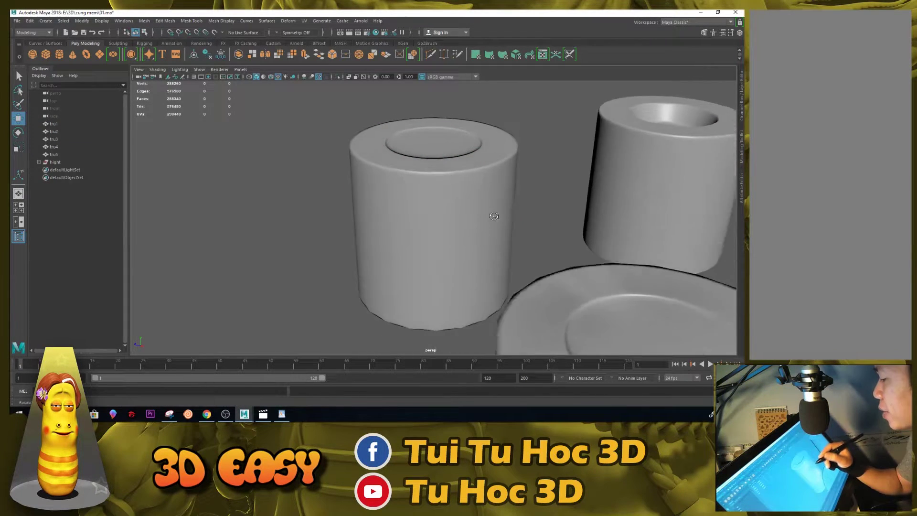
left_click_drag(525, 225, 613, 225, "alt")
right_click_drag(473, 208, 372, 252, "alt")
left_click_drag(372, 252, 532, 198, "alt")
left_click(430, 210)
mouse_move(508, 232)
left_mouse_down("alt")
mouse_move(477, 224)
mouse_move(421, 241)
left_mouse_up("alt")
right_click_drag(421, 241, 449, 244, "alt")
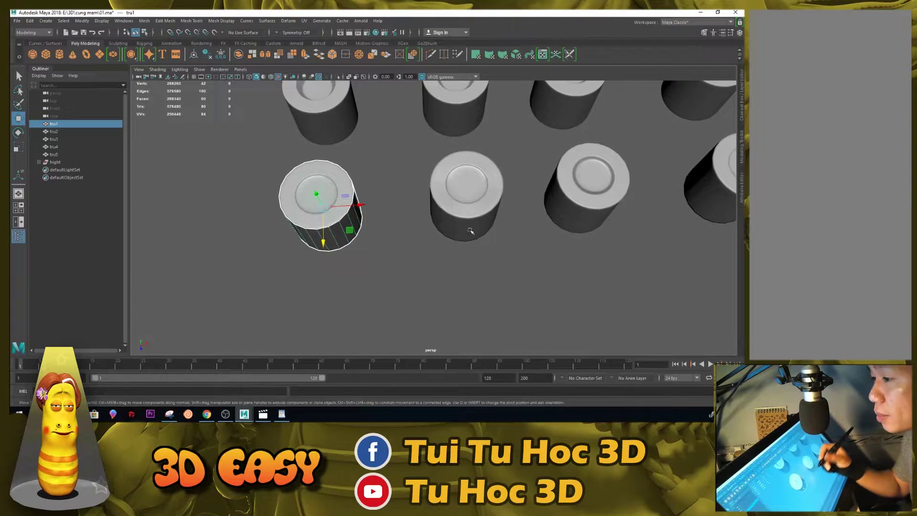
left_click(449, 244)
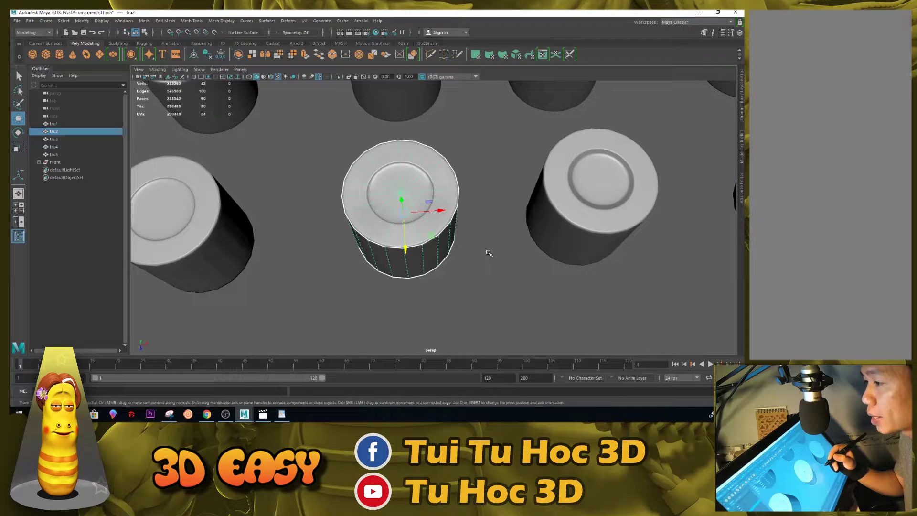
left_click_drag(501, 230, 512, 282, "alt")
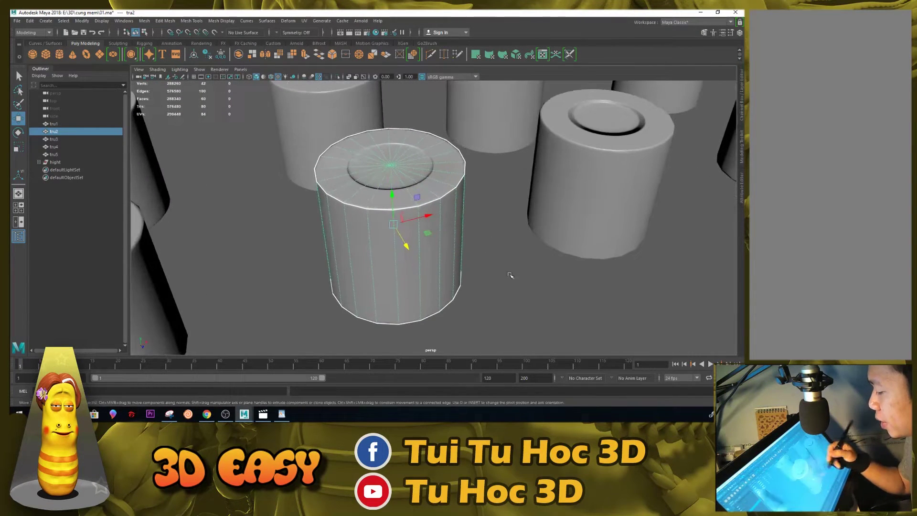
Change tru2's edge shading from the right-click polygon menu, then deselect it
right_click(452, 187, "shift")
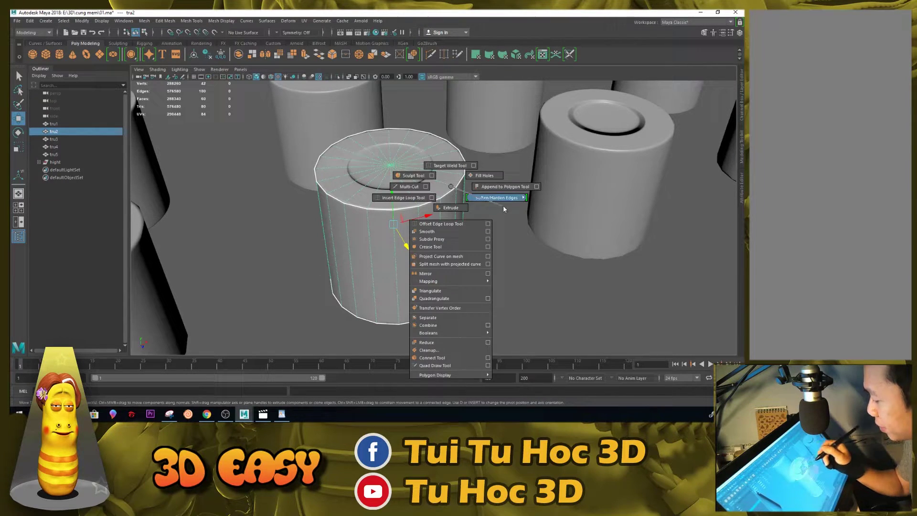
left_click(545, 205)
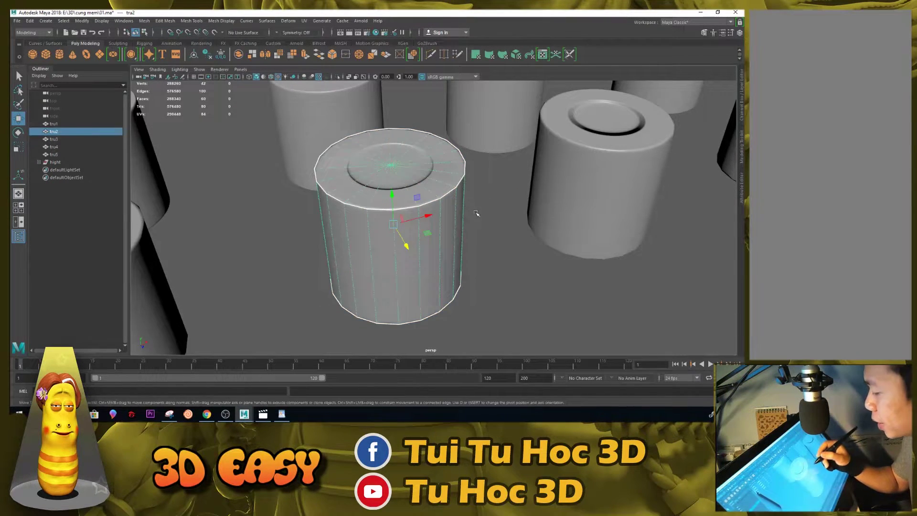
left_click_drag(476, 213, 478, 209, "alt")
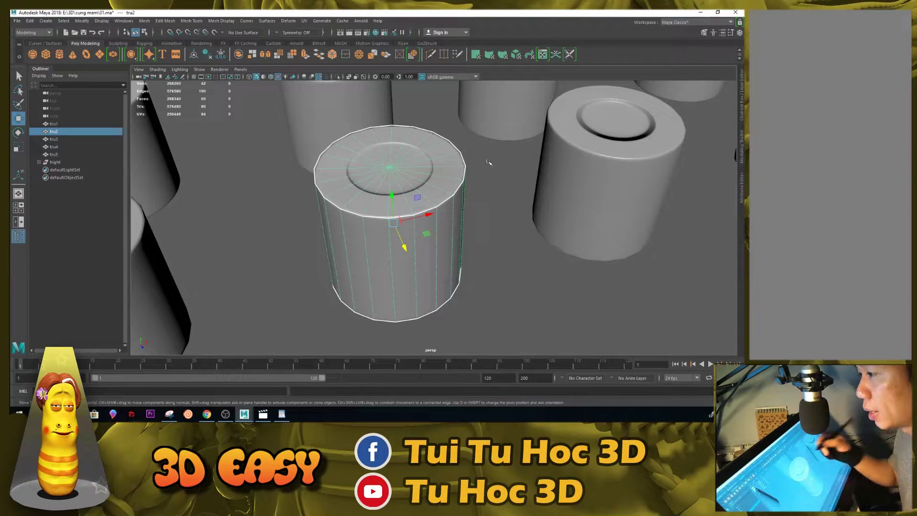
left_click(471, 196)
Tumble from top-down to a tilted view and marquee-select tru1 and tru2 together
mouse_move(482, 184)
left_mouse_down("alt")
mouse_move(499, 177)
mouse_move(495, 194)
mouse_move(458, 188)
mouse_move(485, 208)
mouse_move(477, 182)
mouse_move(485, 174)
mouse_move(466, 192)
mouse_move(481, 180)
mouse_move(486, 213)
mouse_move(436, 227)
mouse_move(559, 168)
mouse_move(557, 199)
mouse_move(481, 206)
left_mouse_up("alt")
right_click_drag(481, 206, 530, 255, "alt")
mouse_move(521, 227)
left_mouse_down("alt")
mouse_move(501, 211)
mouse_move(540, 202)
left_mouse_up("alt")
mouse_move(376, 195)
left_mouse_down("alt")
mouse_move(321, 227)
mouse_move(474, 271)
left_mouse_up("alt")
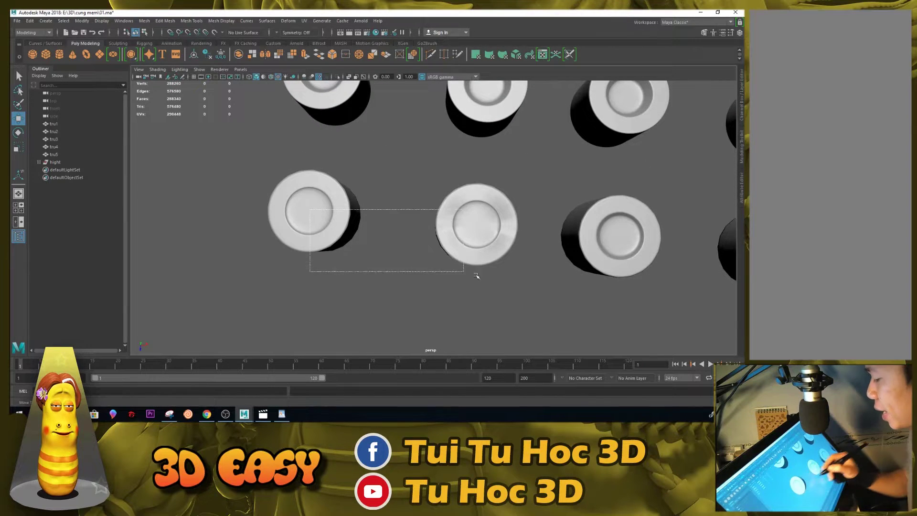
mouse_move(532, 221)
left_mouse_down("alt")
mouse_move(528, 191)
mouse_move(548, 198)
left_mouse_up("alt")
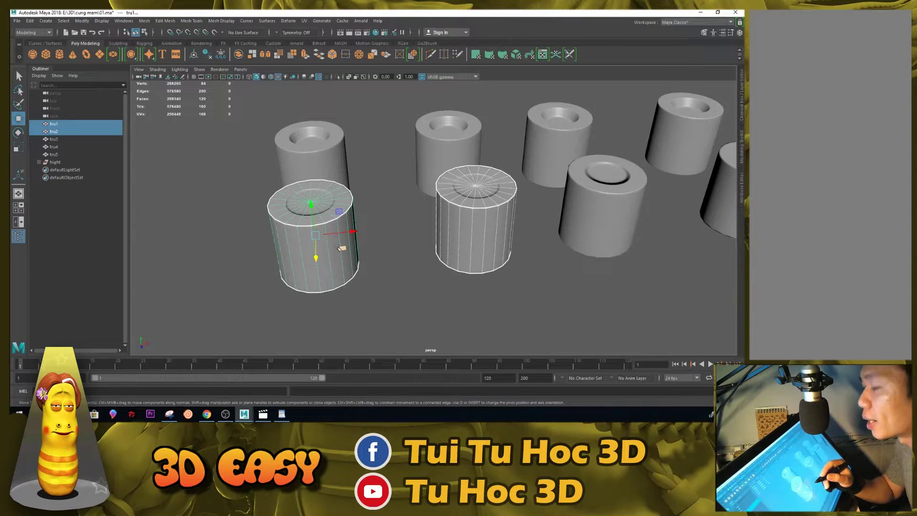
Clear tru1 and tru2 and select the centre low-poly cylinder tru3
left_click_drag(539, 259, 532, 266, "alt")
left_click(532, 266)
scroll(508, 221, "down", 3)
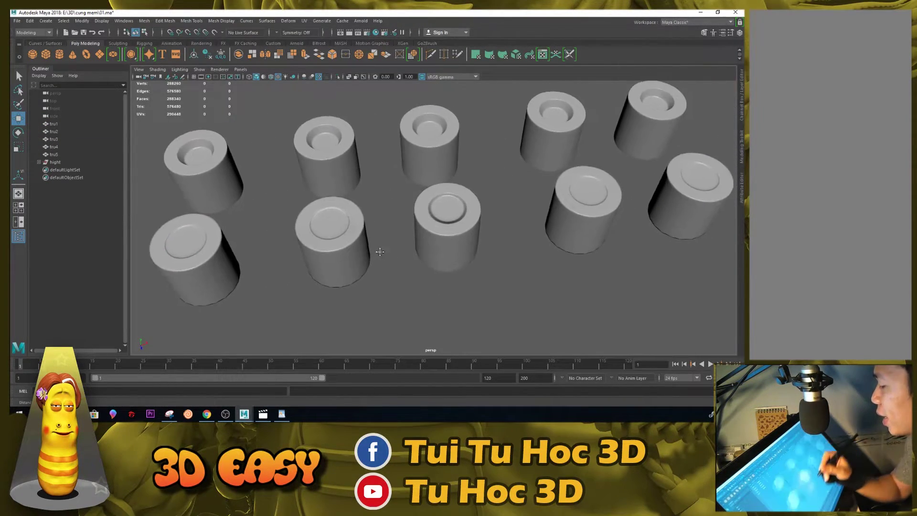
scroll(543, 296, "up", 5)
left_click(482, 249)
scroll(549, 320, "up", 2)
scroll(550, 319, "up", 1)
left_click(571, 238)
key("ctrl+z")
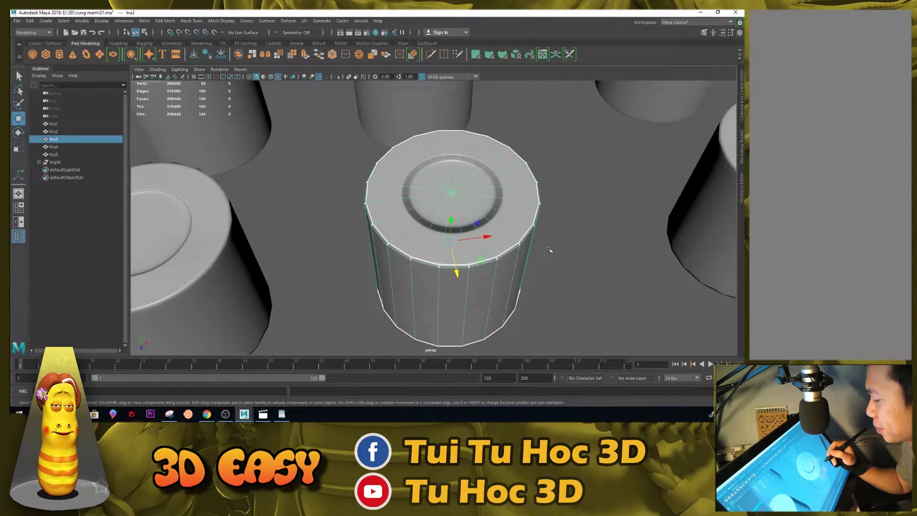
Tumble and zoom around tru3 to a higher angle over all cylinders
left_click_drag(550, 252, 538, 220, "alt")
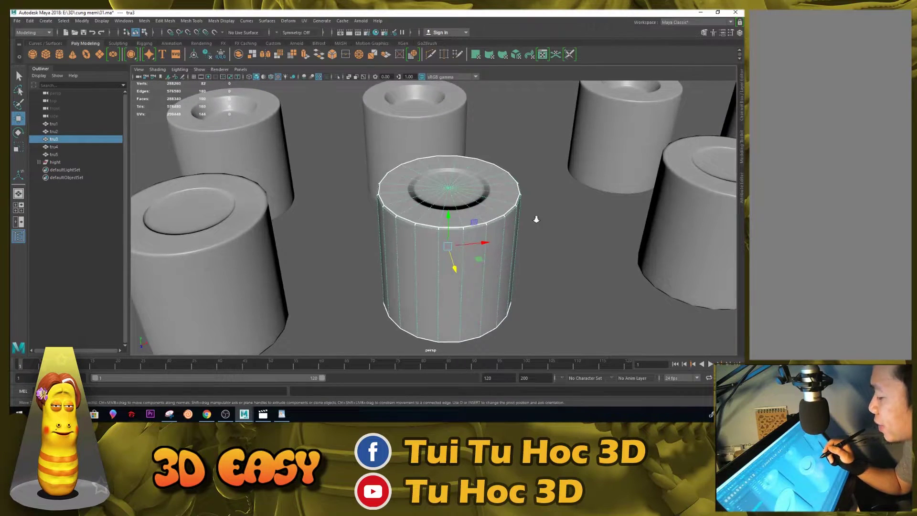
scroll(534, 233, "up", 2)
left_click(540, 212)
scroll(557, 228, "down", 2)
left_click_drag(557, 228, 473, 250, "alt")
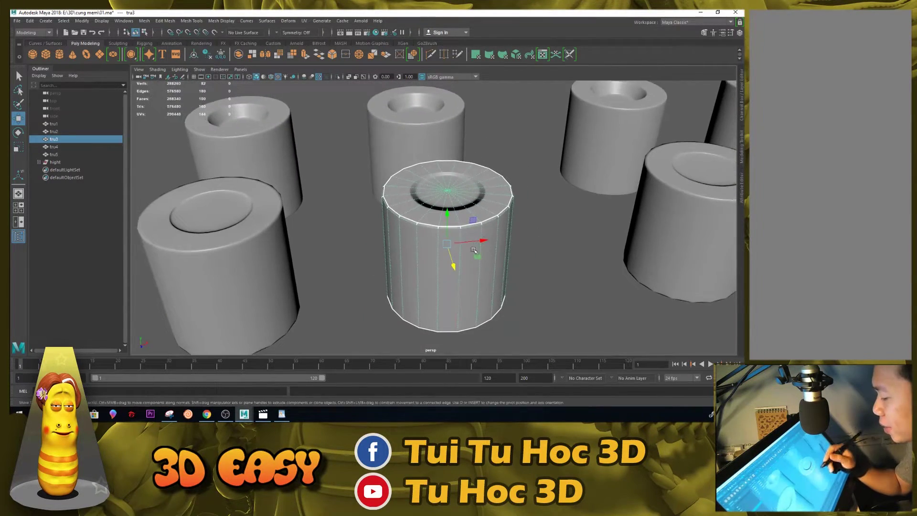
left_click(525, 281)
scroll(522, 268, "down", 3)
scroll(518, 237, "down", 3)
Reselect tru3 from an oblique view and toggle viewport shading so the tops read flat
mouse_move(375, 272)
left_mouse_down("alt")
mouse_move(447, 252)
mouse_move(282, 267)
mouse_move(450, 255)
left_mouse_up("alt")
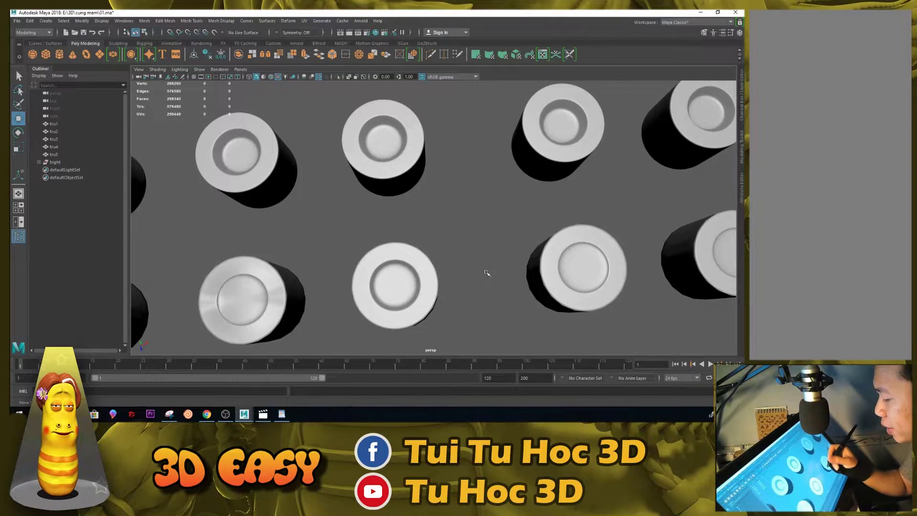
left_click_drag(449, 256, 573, 240, "alt")
left_click_drag(217, 285, 235, 314)
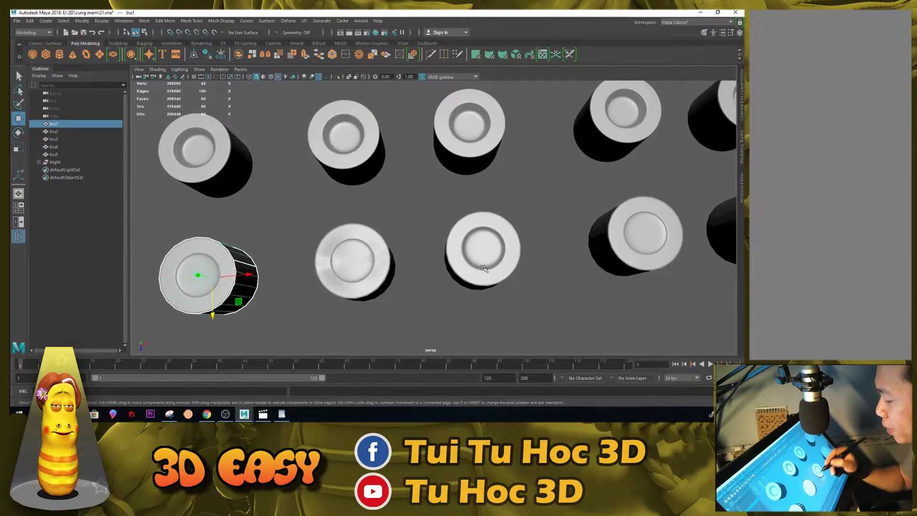
left_click(483, 248)
left_click_drag(485, 253, 483, 206, "alt")
left_click(286, 77)
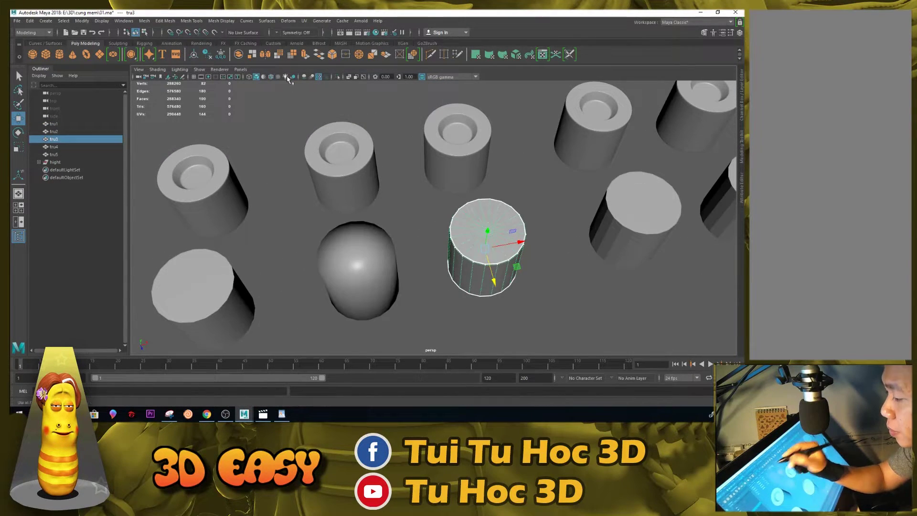
Orbit to a low side view, zoom in, and select the middle-front cylinder tru3
left_click(549, 272)
mouse_move(522, 242)
left_mouse_down("alt")
mouse_move(549, 273)
mouse_move(474, 262)
left_mouse_up("alt")
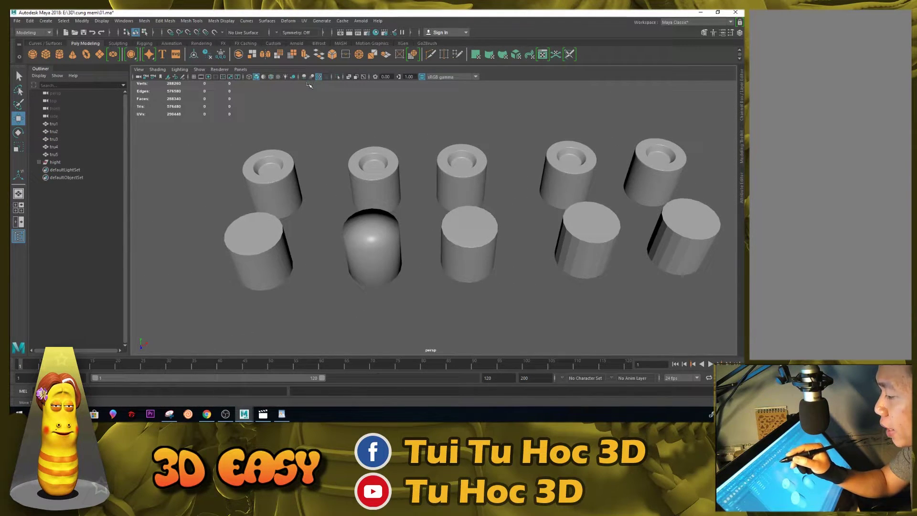
scroll(491, 261, "up", 2)
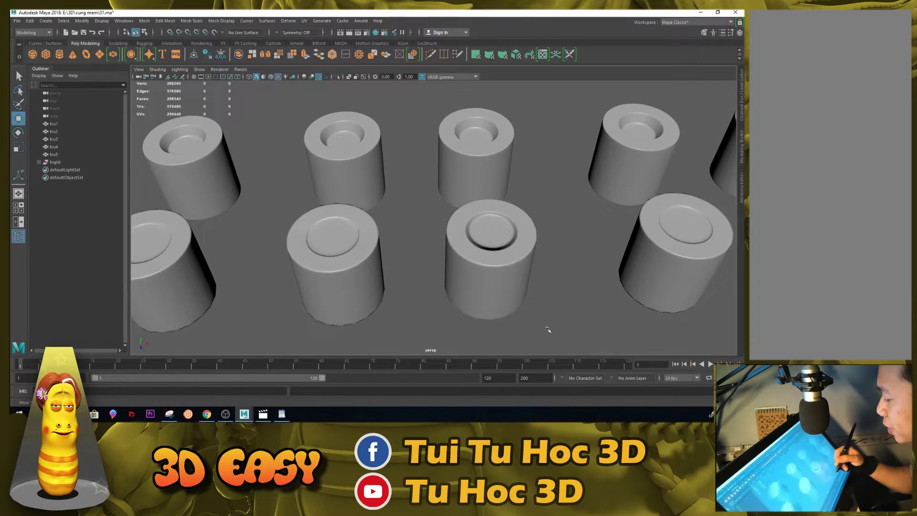
scroll(491, 261, "up", 1)
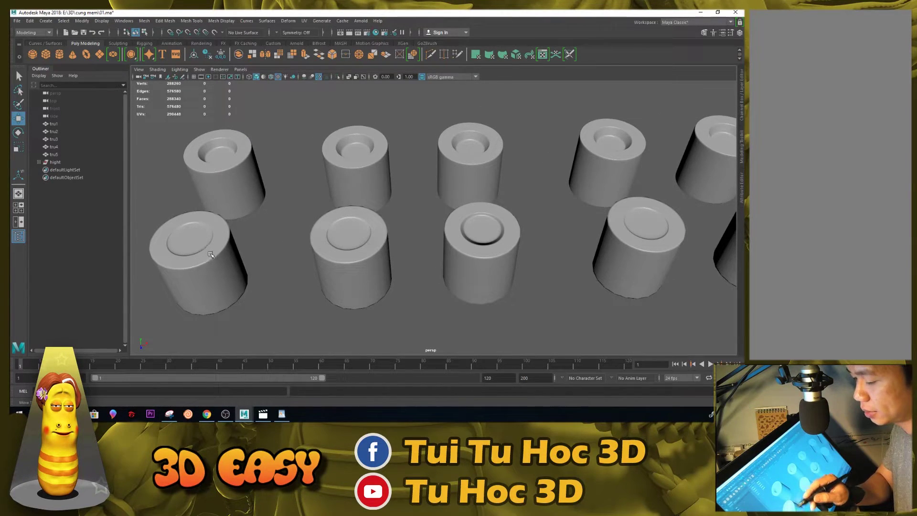
left_click(485, 249)
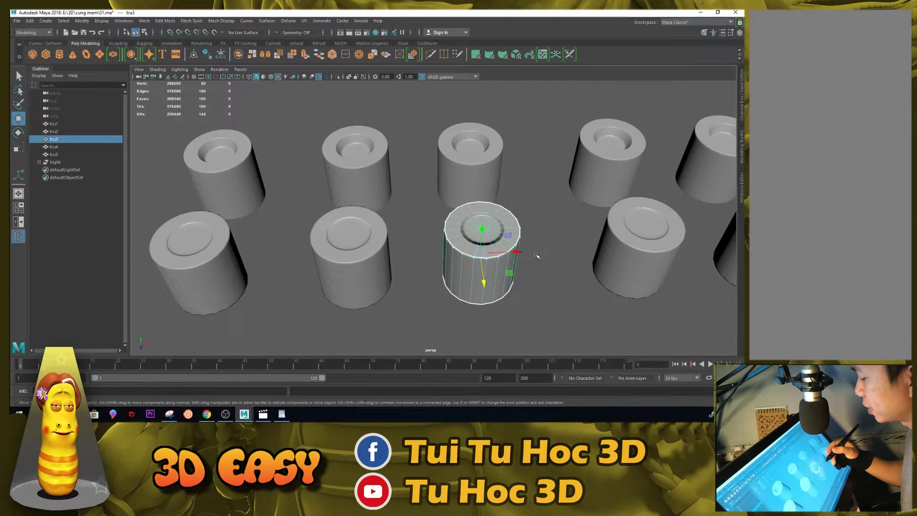
scroll(577, 304, "up", 3)
scroll(549, 224, "down", 2)
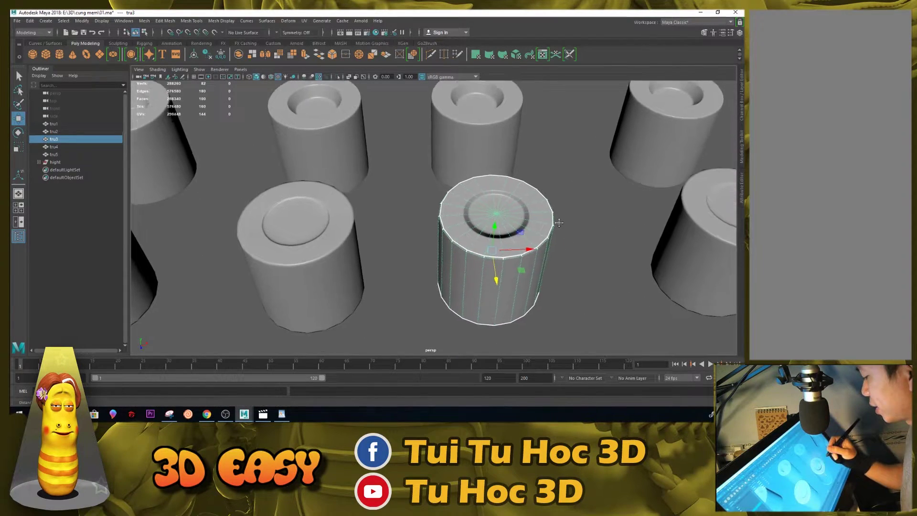
scroll(534, 224, "down", 1)
scroll(523, 223, "down", 2)
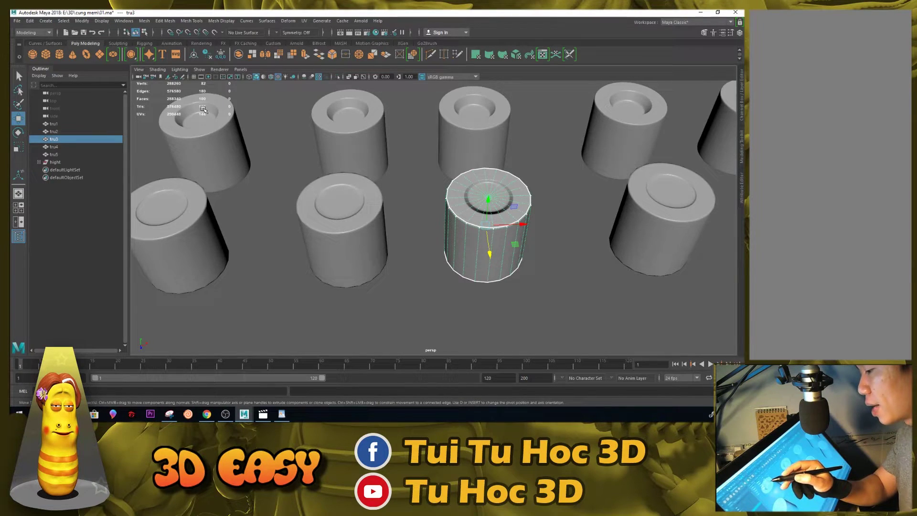
Compare tru1, tru3 and tru2 by selecting each in turn, moving closer and near top-down
left_click(222, 236)
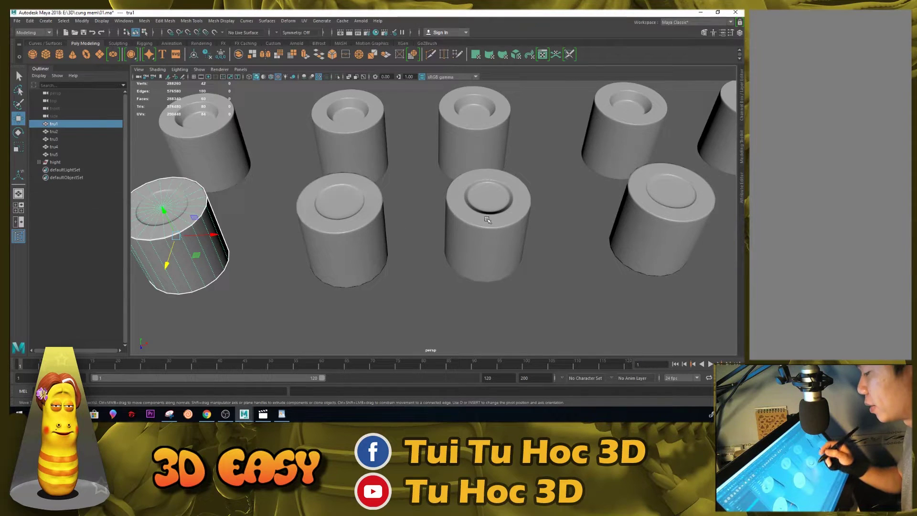
left_click(497, 230)
left_click_drag(497, 229, 505, 241, "alt")
right_click_drag(505, 241, 543, 264, "alt")
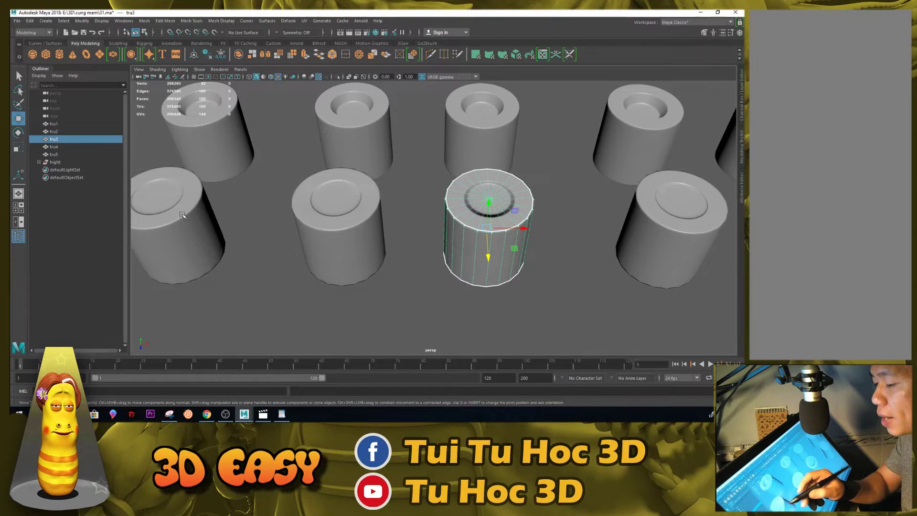
left_click(200, 233)
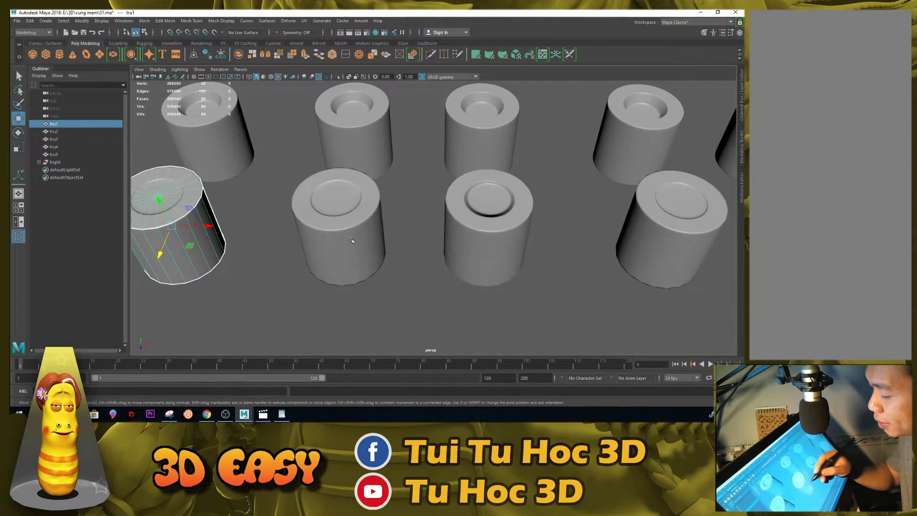
left_click(368, 237)
left_click_drag(401, 234, 426, 232, "alt")
left_click(426, 232)
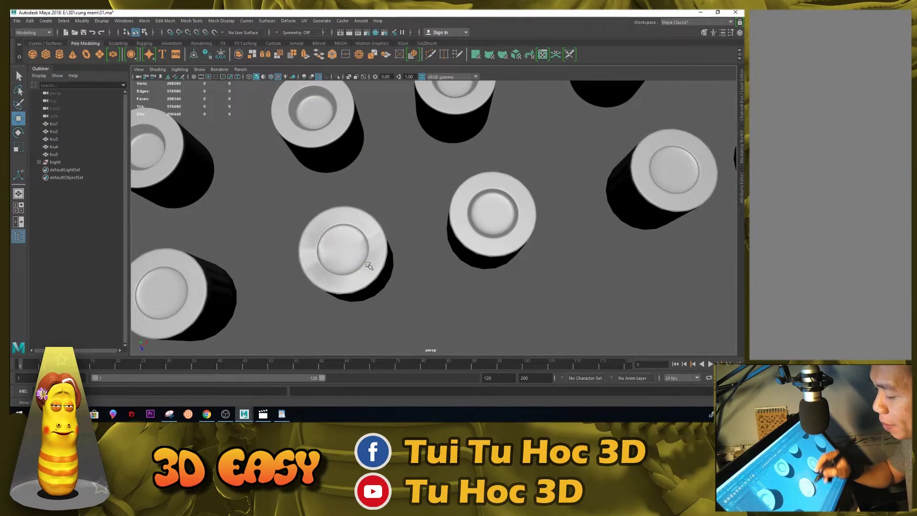
Tilt down to a low side view and inspect tru3 from a closer side angle
left_click_drag(367, 254, 356, 265, "alt")
left_click_drag(401, 239, 349, 266, "alt")
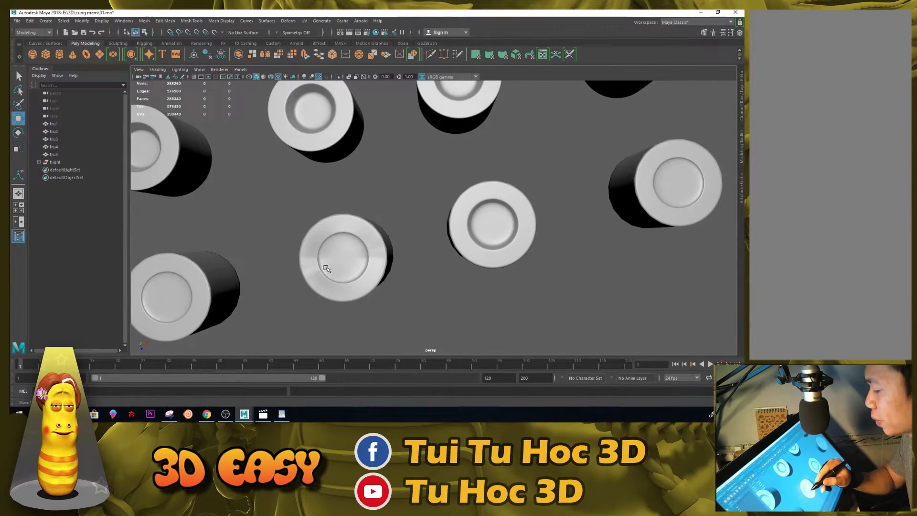
mouse_move(548, 248)
left_mouse_down("alt")
mouse_move(529, 215)
mouse_move(579, 260)
mouse_move(529, 221)
mouse_move(458, 246)
left_mouse_up("alt")
mouse_move(545, 235)
right_mouse_down("alt")
mouse_move(511, 211)
mouse_move(550, 213)
right_mouse_up("alt")
left_click(541, 269)
mouse_move(540, 269)
left_mouse_down("alt")
mouse_move(593, 332)
mouse_move(614, 242)
mouse_move(522, 199)
left_mouse_up("alt")
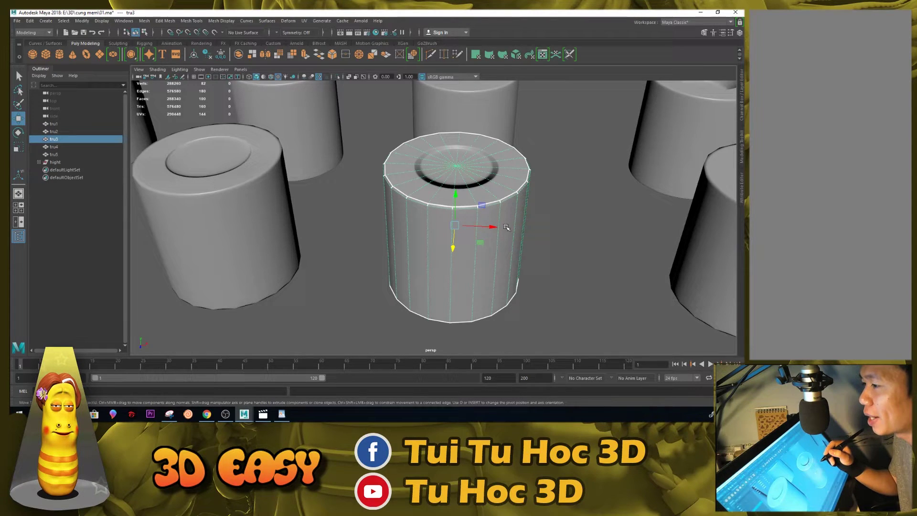
left_click(555, 200)
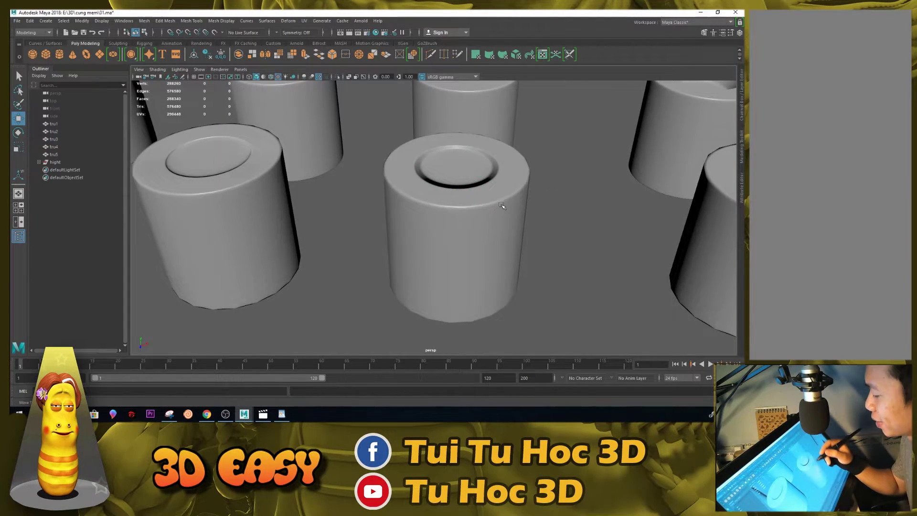
Orbit back and forth above three cylinders to compare shading, ending with tru3 selected
mouse_move(503, 207)
left_mouse_down("alt")
mouse_move(516, 179)
mouse_move(490, 229)
mouse_move(530, 216)
mouse_move(524, 221)
left_mouse_up("alt")
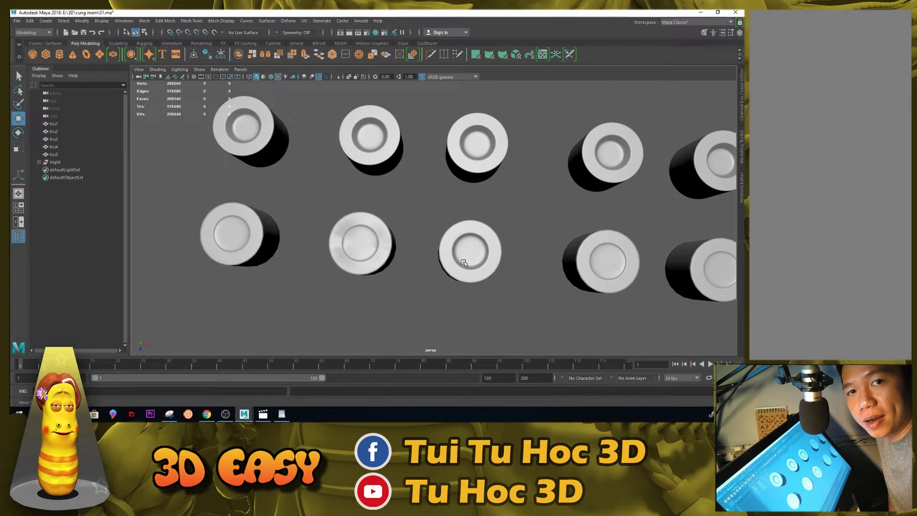
mouse_move(464, 262)
left_mouse_down("alt")
mouse_move(491, 199)
mouse_move(491, 207)
left_mouse_up("alt")
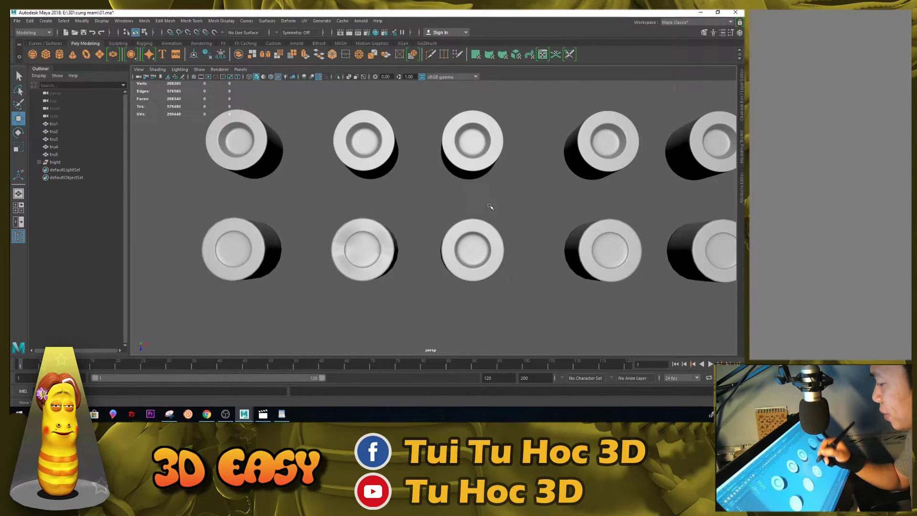
right_click_drag(474, 150, 490, 185, "alt")
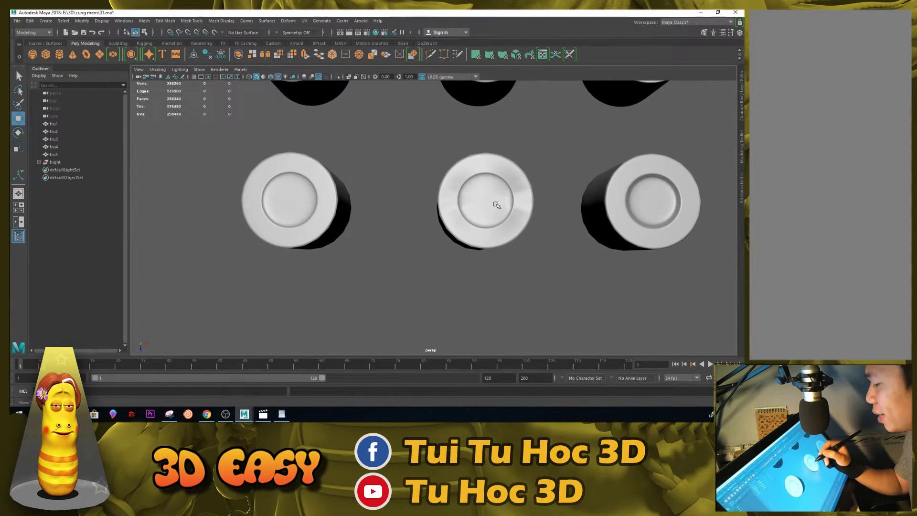
mouse_move(496, 204)
left_mouse_down("alt")
mouse_move(561, 203)
mouse_move(584, 191)
left_mouse_up("alt")
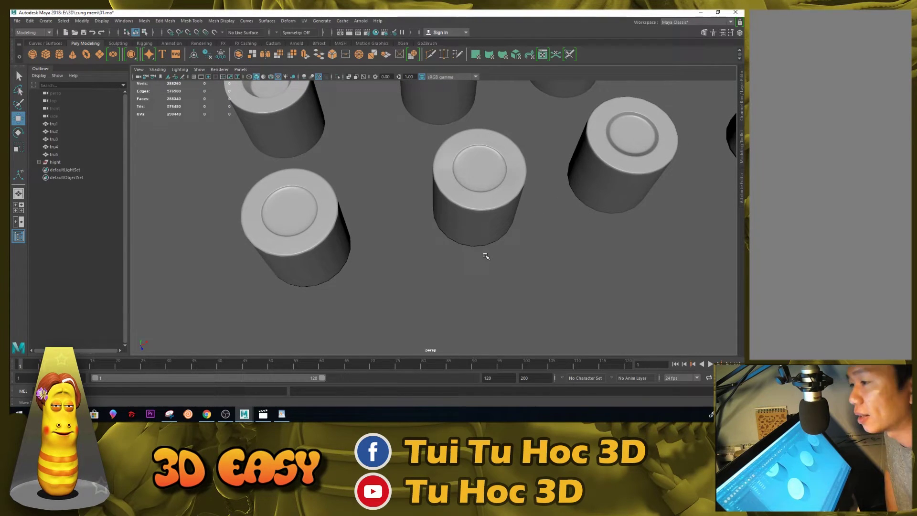
mouse_move(533, 201)
left_mouse_down("alt")
mouse_move(469, 205)
mouse_move(557, 246)
mouse_move(416, 195)
left_mouse_up("alt")
left_click(559, 250)
left_click(303, 20)
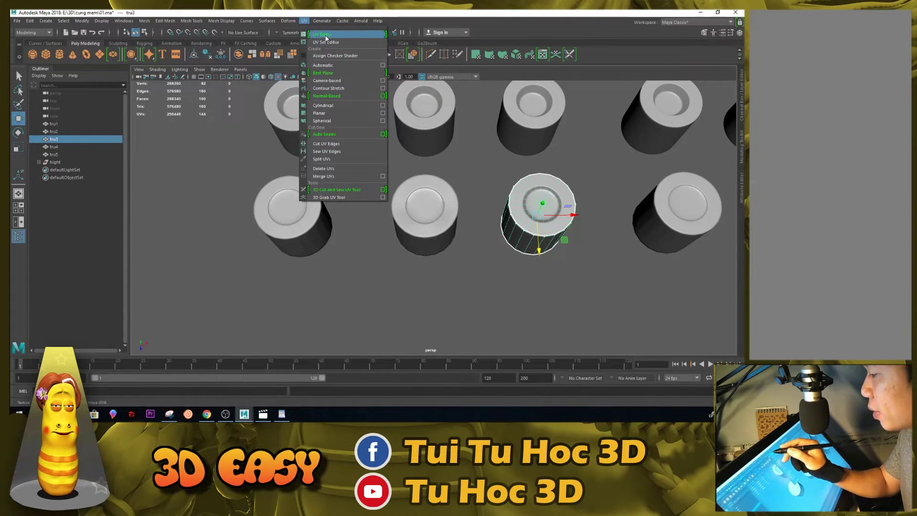
left_click(326, 35)
mouse_move(411, 246)
middle_mouse_down("alt")
mouse_move(234, 258)
mouse_move(251, 261)
middle_mouse_up("alt")
left_click(270, 248)
left_click(348, 236)
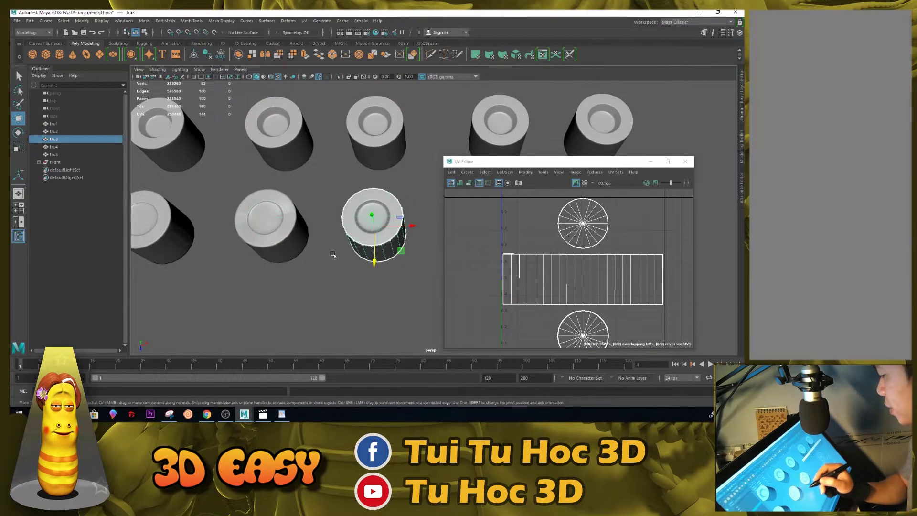
left_click(277, 237)
left_click(362, 239)
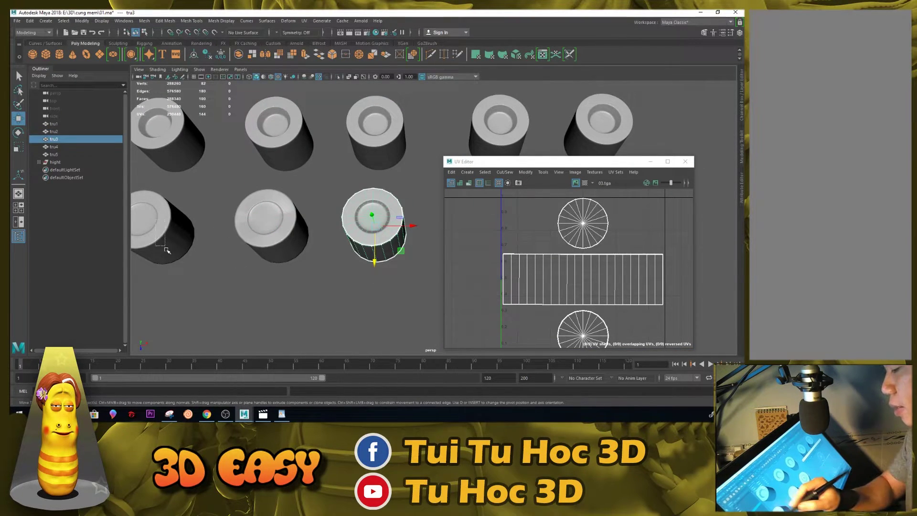
left_click(187, 234)
left_click(268, 227)
left_click(185, 227)
left_click(370, 234)
left_click(685, 161)
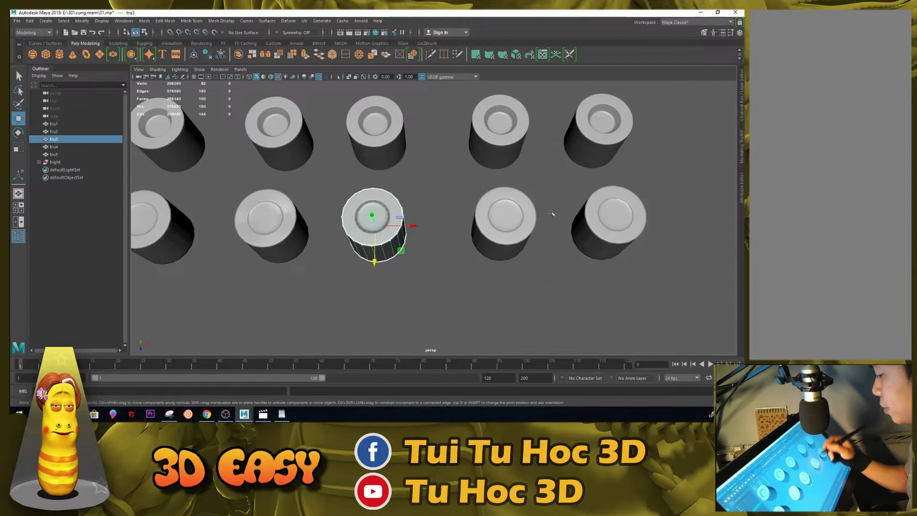
left_click(486, 257)
scroll(423, 260, "up", 2)
scroll(424, 265, "up", 2)
scroll(425, 270, "up", 3)
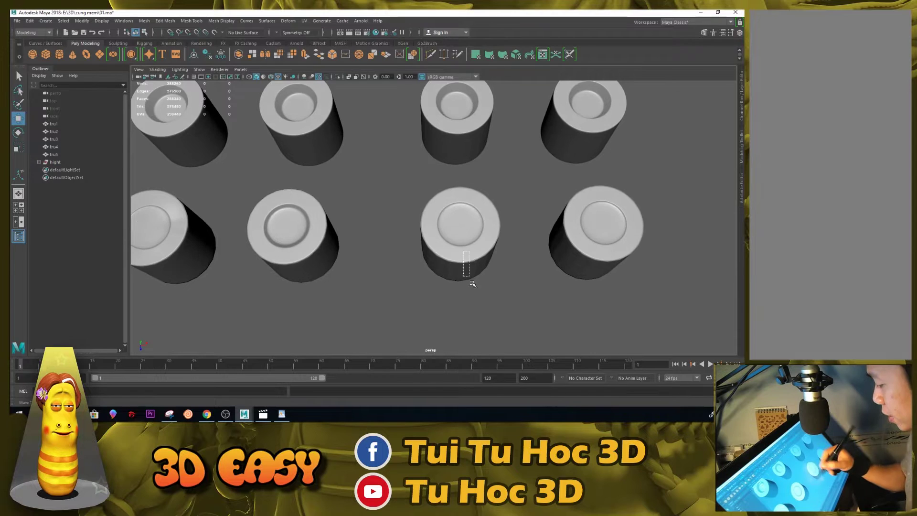
left_click(467, 272)
scroll(506, 264, "down", 1)
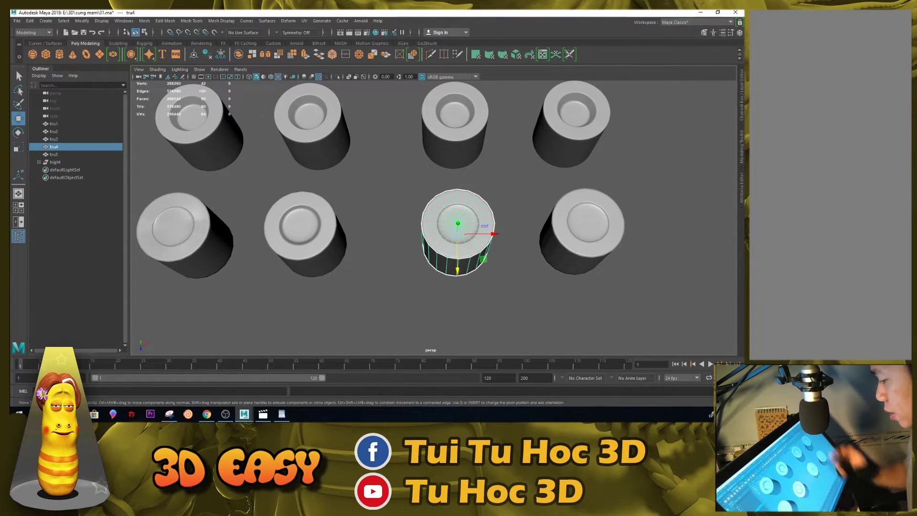
left_click(501, 286)
left_click(461, 248)
left_click_drag(490, 284, 557, 266, "alt")
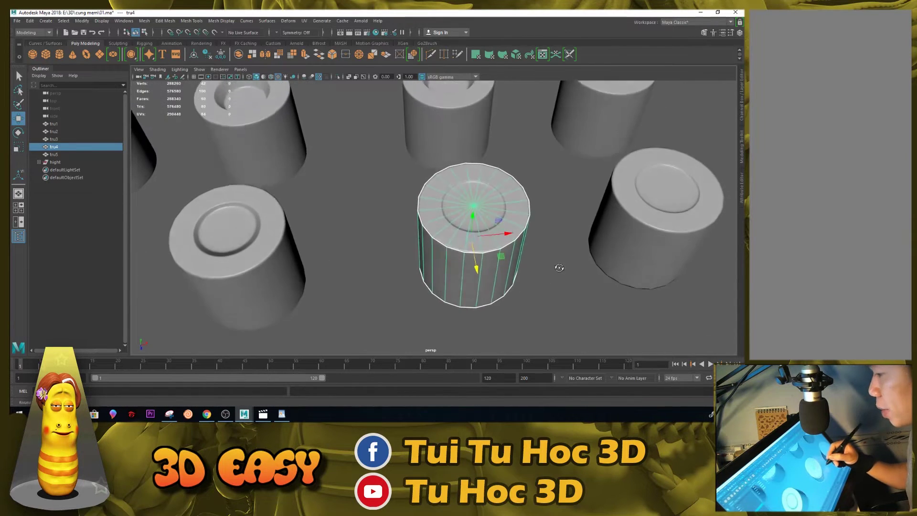
left_click(304, 20)
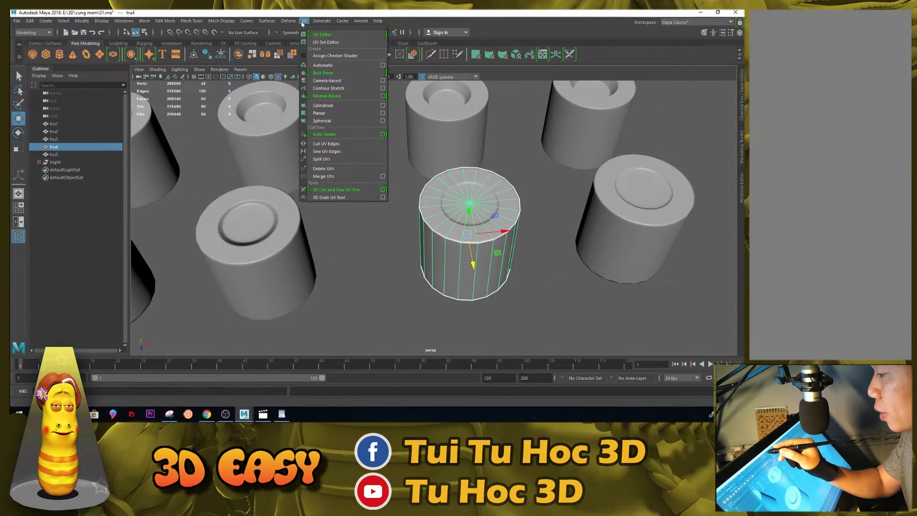
left_click(330, 36)
mouse_move(475, 243)
left_mouse_down("alt")
mouse_move(376, 262)
mouse_move(365, 286)
left_mouse_up("alt")
left_click(364, 286)
mouse_move(401, 240)
left_mouse_down("alt")
mouse_move(382, 249)
mouse_move(355, 225)
left_mouse_up("alt")
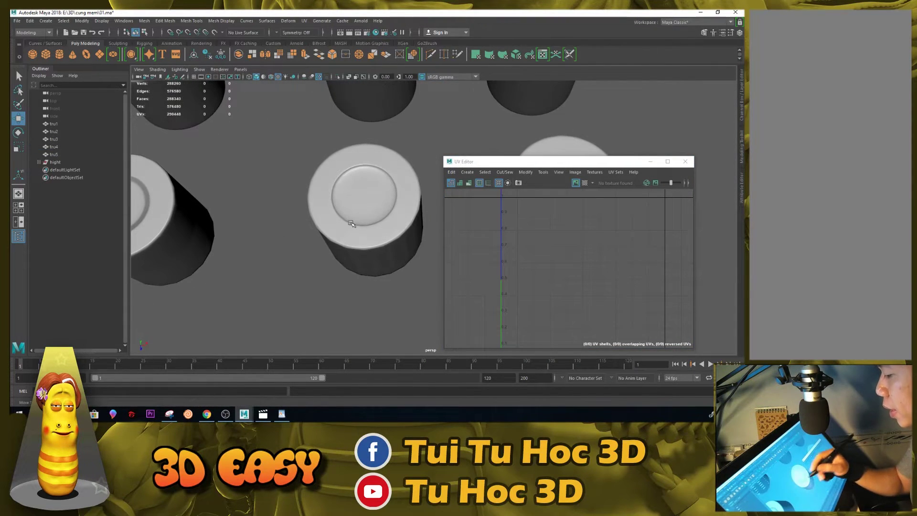
left_click(651, 163)
mouse_move(467, 237)
left_mouse_down("alt")
mouse_move(445, 222)
mouse_move(501, 237)
mouse_move(553, 157)
mouse_move(516, 168)
mouse_move(532, 218)
mouse_move(557, 199)
mouse_move(563, 256)
mouse_move(546, 256)
mouse_move(504, 226)
mouse_move(554, 198)
left_mouse_up("alt")
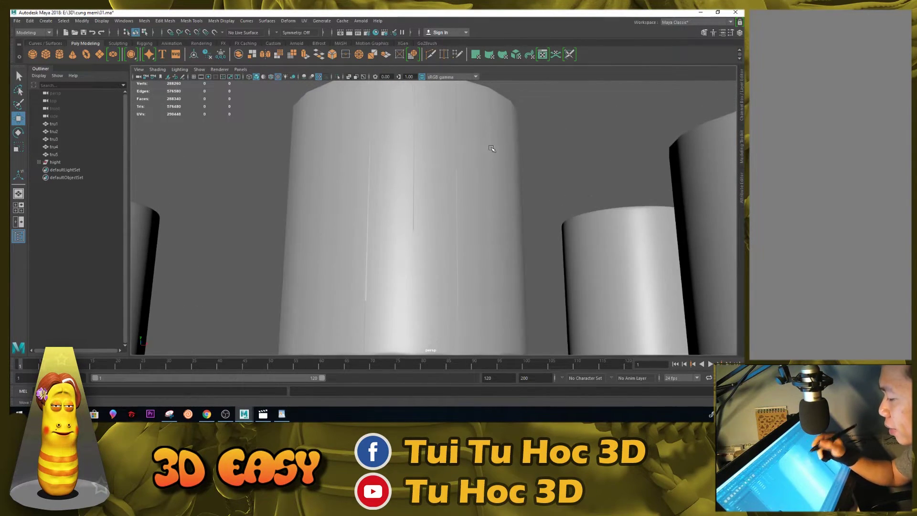
right_click_drag(441, 190, 542, 288, "alt")
left_click_drag(542, 289, 539, 203, "alt")
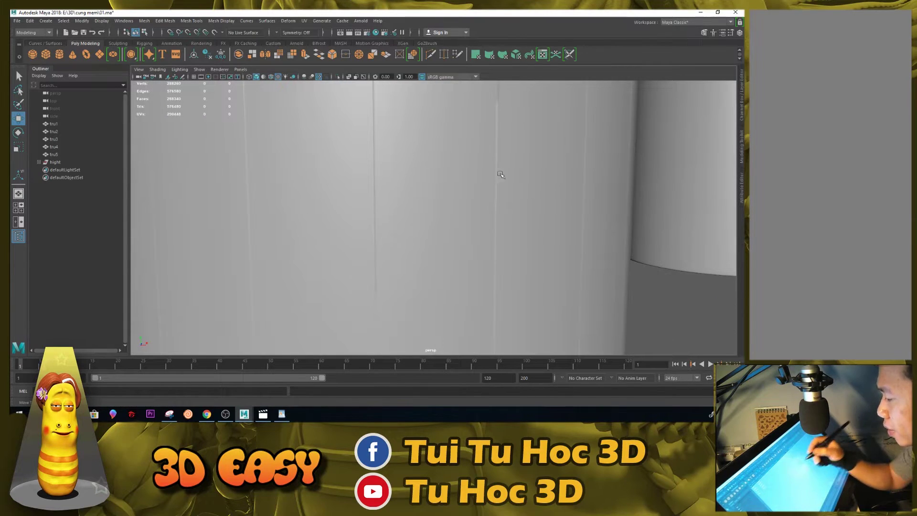
right_click_drag(484, 173, 485, 198, "alt")
right_click_drag(582, 197, 538, 164, "alt")
mouse_move(538, 163)
left_mouse_down("alt")
mouse_move(557, 226)
mouse_move(522, 215)
mouse_move(496, 232)
mouse_move(538, 241)
mouse_move(524, 236)
left_mouse_up("alt")
right_click_drag(524, 236, 507, 256, "alt")
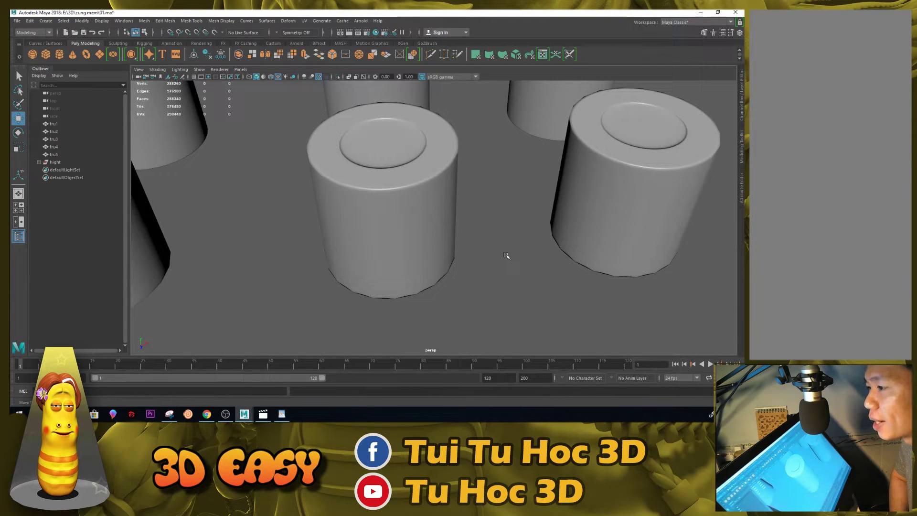
left_click_drag(477, 240, 418, 234, "alt")
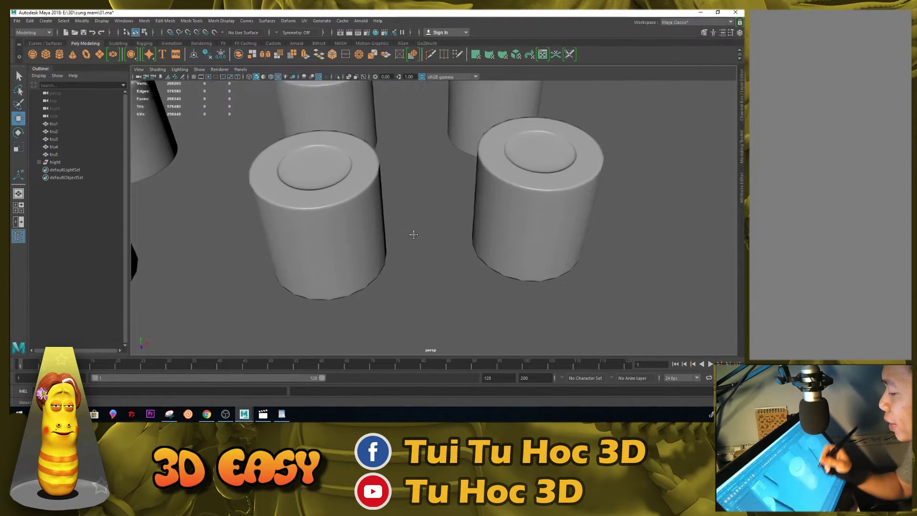
Select and frame tru5, then zoom in on the cylinder tops from above
left_click(514, 199)
key("f")
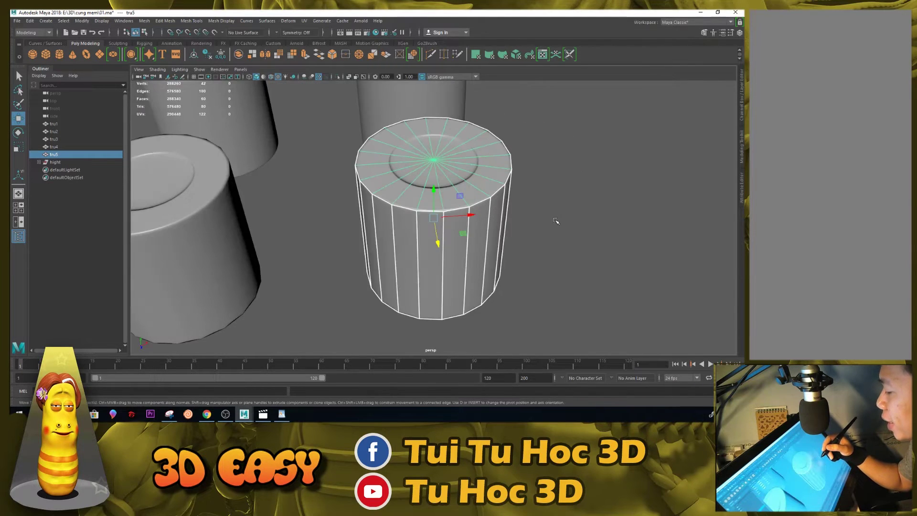
right_click_drag(509, 213, 483, 214, "alt")
left_click_drag(483, 214, 506, 206, "alt")
left_click(621, 286)
right_click_drag(506, 206, 536, 210, "alt")
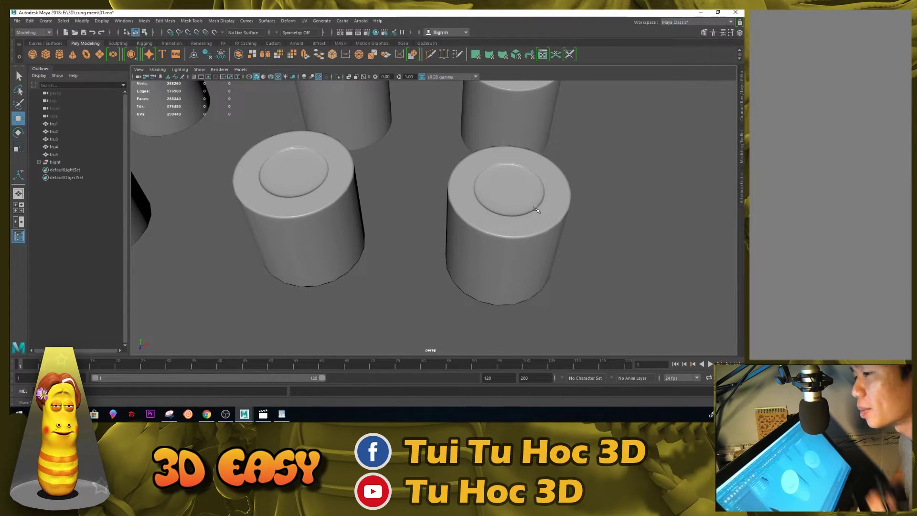
mouse_move(539, 214)
left_mouse_down("alt")
mouse_move(558, 224)
mouse_move(576, 213)
mouse_move(536, 216)
mouse_move(580, 195)
mouse_move(559, 222)
mouse_move(549, 218)
mouse_move(581, 194)
mouse_move(582, 207)
mouse_move(637, 229)
mouse_move(559, 207)
mouse_move(524, 221)
mouse_move(563, 225)
mouse_move(540, 233)
left_mouse_up("alt")
left_click(567, 230)
left_click(637, 230)
Reselect tru5 and orbit between low side and high angled views of the cylinders
left_click(524, 221)
left_click(490, 248)
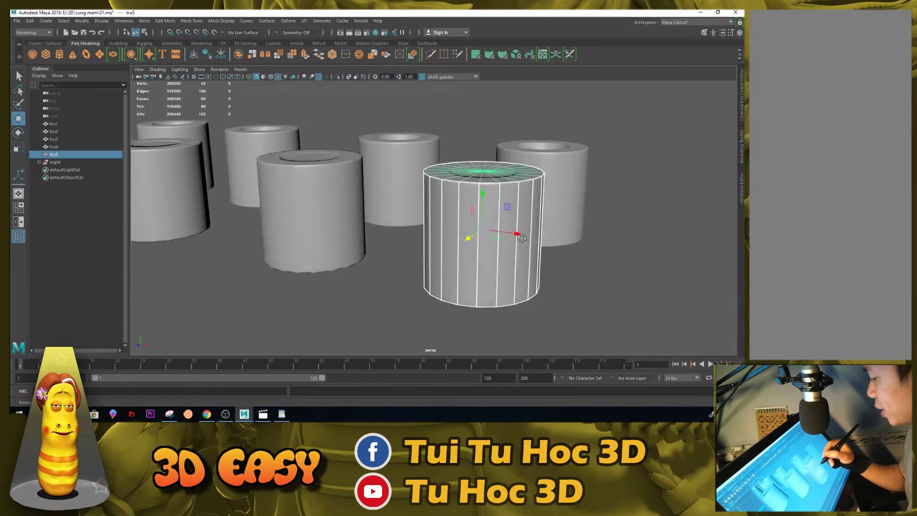
left_click_drag(490, 247, 298, 237, "alt")
left_click(298, 325)
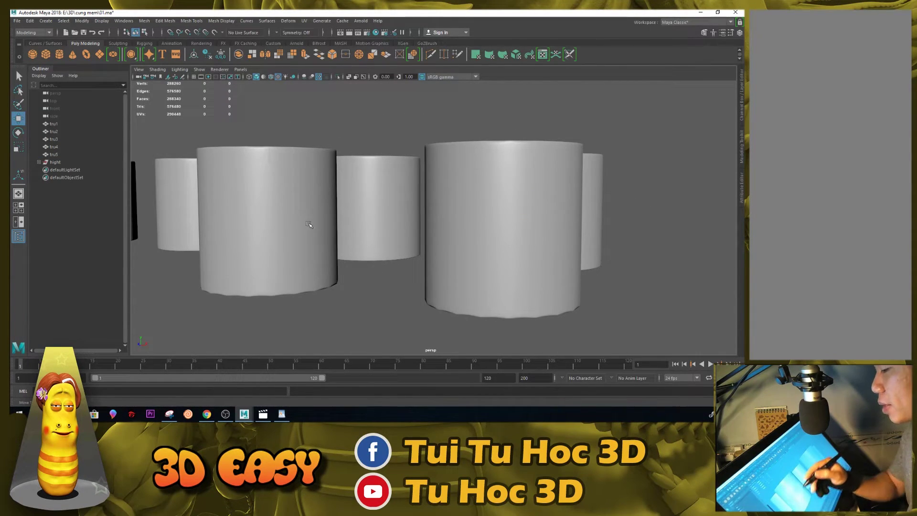
mouse_move(336, 219)
left_mouse_down("alt")
mouse_move(542, 216)
mouse_move(516, 246)
left_mouse_up("alt")
Select tru5 and show its UV layout in the UV Editor
left_click(516, 246)
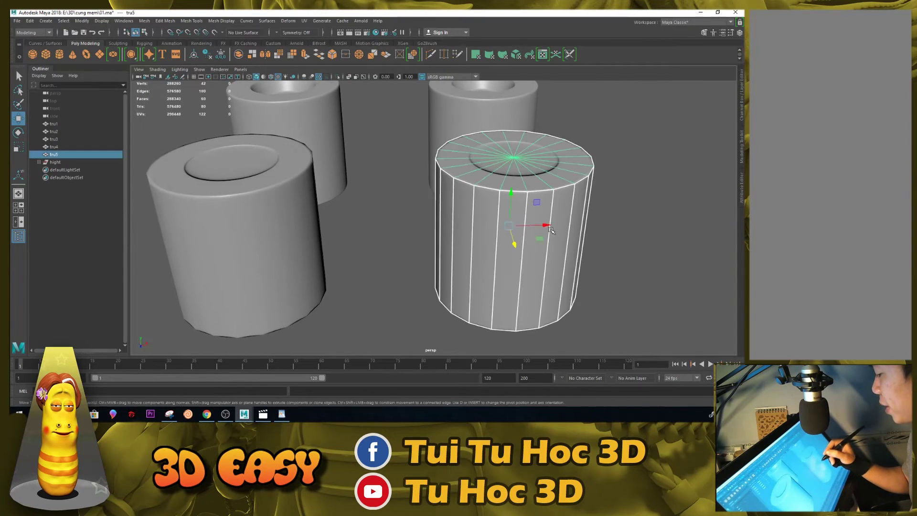
left_click_drag(526, 211, 600, 203, "alt")
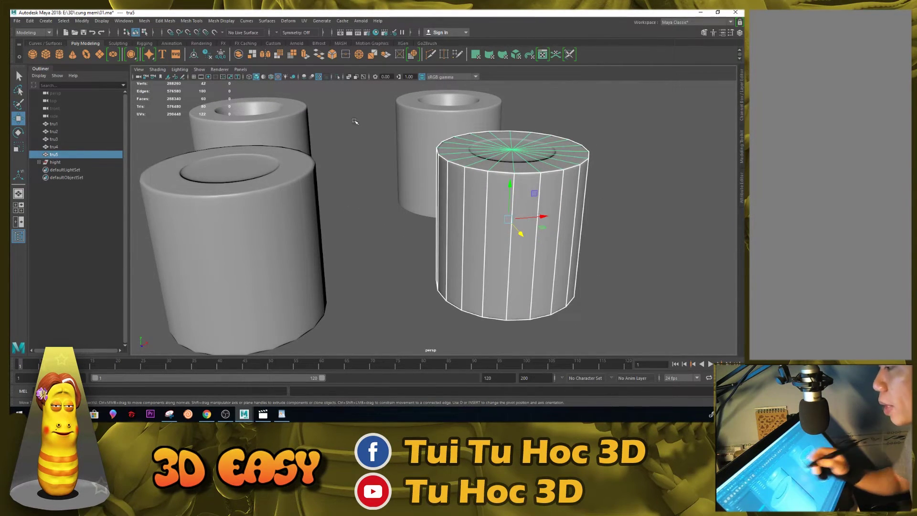
left_click(303, 21)
left_click(322, 34)
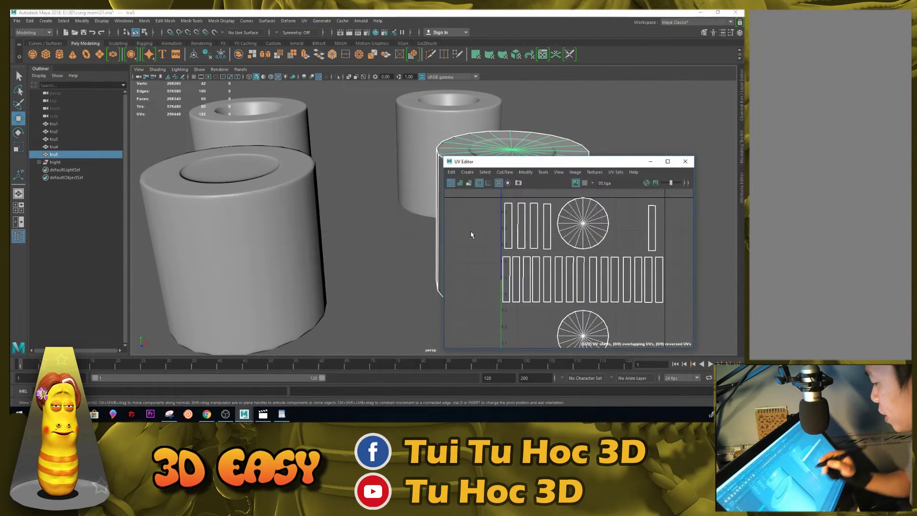
Frame tru5's UV layout and compare it with the front cylinder's UVs
key("f")
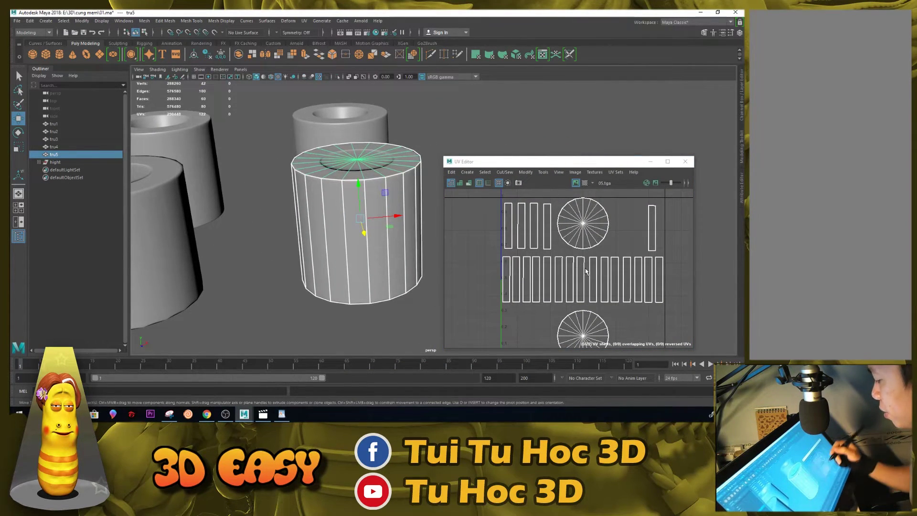
key("f")
left_click(401, 308)
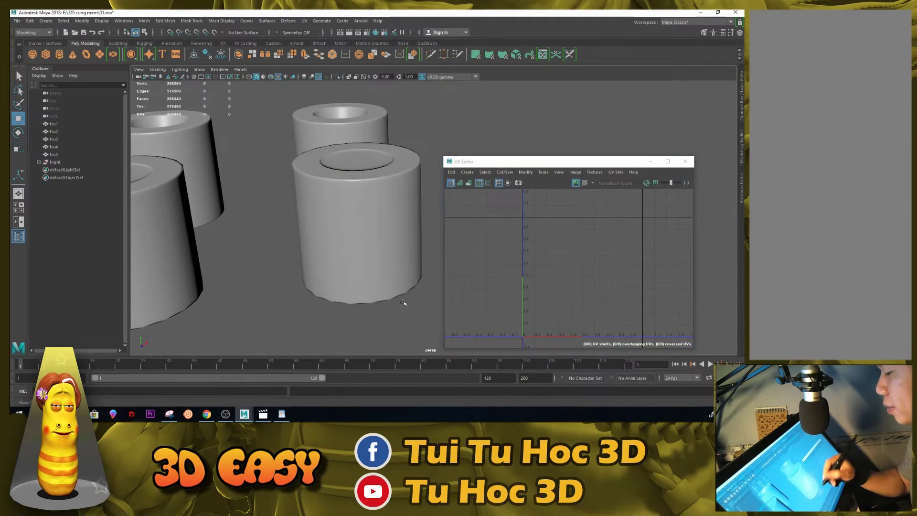
left_click_drag(401, 308, 371, 261, "alt")
left_click(371, 261)
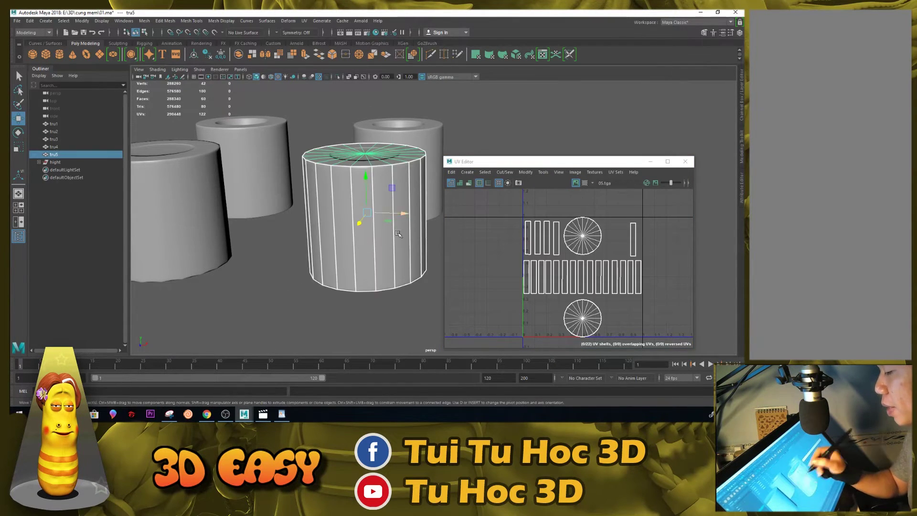
left_click(398, 290)
Minimize the UV Editor and line up a frontal view of all ten cylinders in two rows
mouse_move(342, 257)
left_mouse_down("alt")
mouse_move(322, 244)
mouse_move(343, 236)
left_mouse_up("alt")
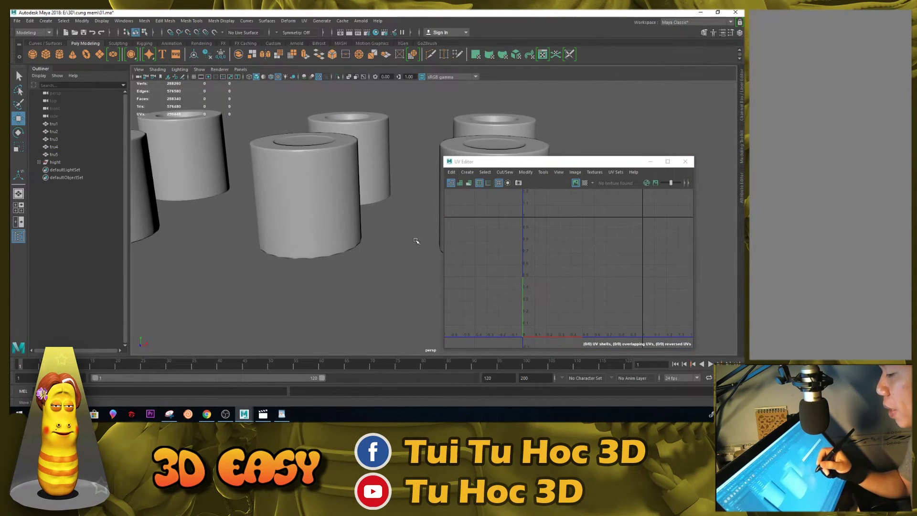
mouse_move(344, 237)
right_mouse_down("alt")
mouse_move(375, 221)
mouse_move(329, 206)
mouse_move(282, 240)
right_mouse_up("alt")
middle_click_drag(336, 245, 333, 237, "alt")
left_click_drag(333, 237, 382, 273, "alt")
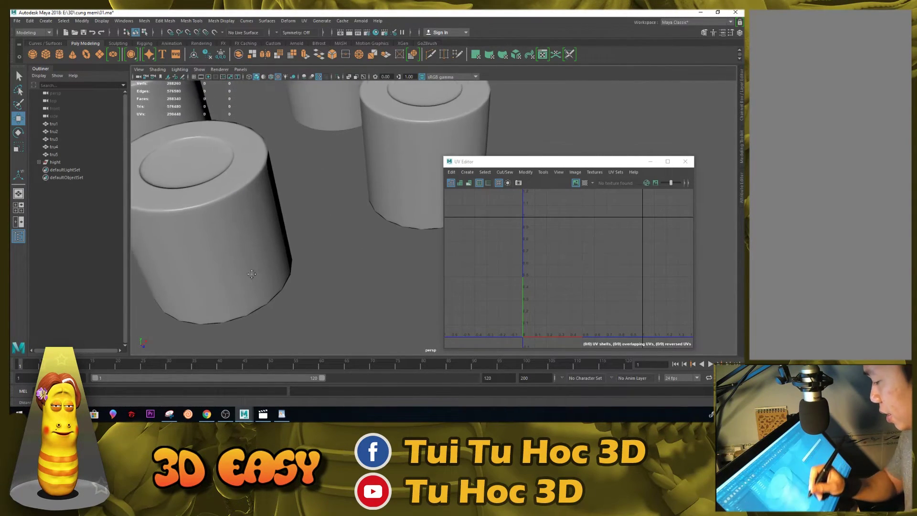
left_click(650, 161)
mouse_move(619, 184)
right_mouse_down("alt")
mouse_move(510, 201)
mouse_move(508, 211)
right_mouse_up("alt")
left_click_drag(509, 211, 554, 214, "alt")
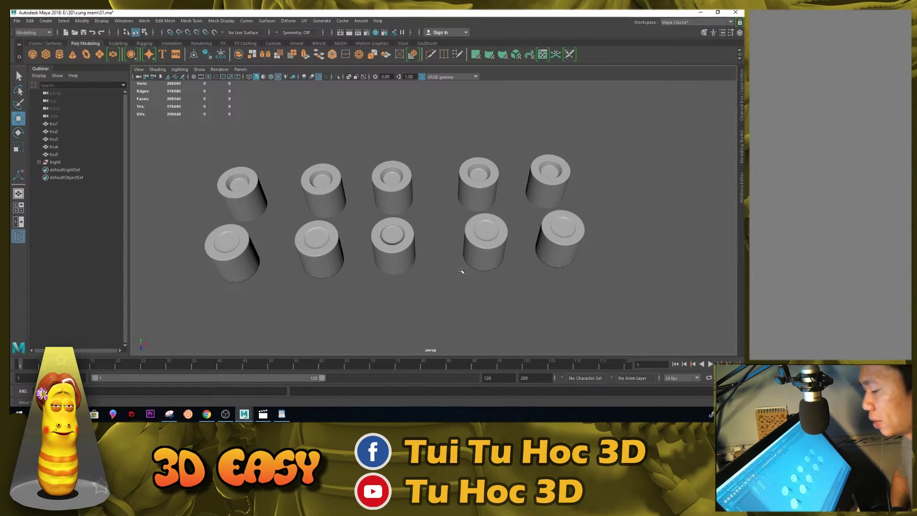
right_click_drag(461, 271, 558, 261, "alt")
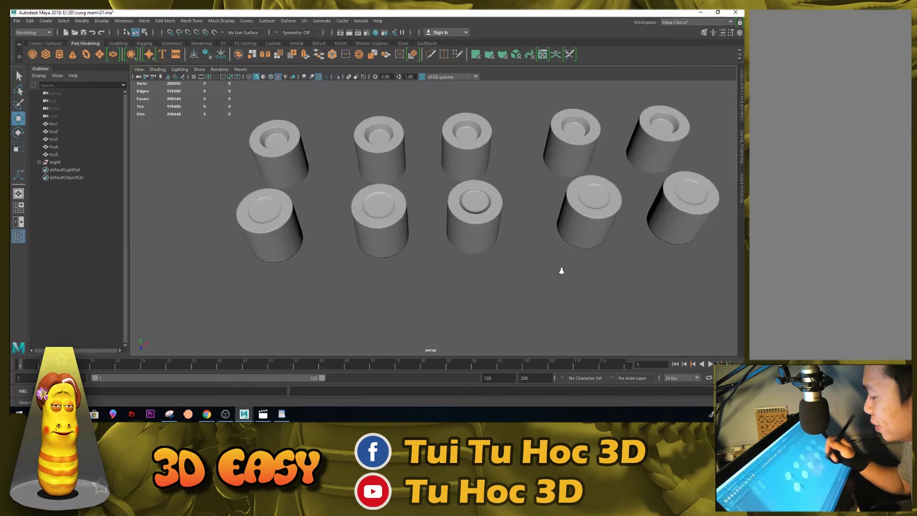
left_click(490, 208)
mouse_move(501, 262)
right_mouse_down("alt")
mouse_move(532, 301)
mouse_move(548, 213)
mouse_move(621, 196)
right_mouse_up("alt")
mouse_move(619, 234)
right_mouse_down("alt")
mouse_move(530, 211)
mouse_move(527, 219)
right_mouse_up("alt")
key("q")
left_click(145, 339)
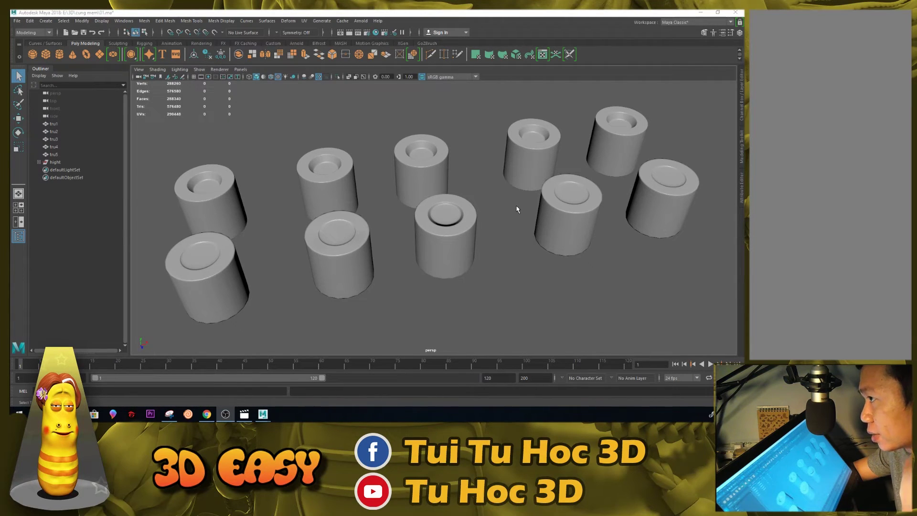
mouse_move(521, 206)
left_mouse_down("alt")
mouse_move(524, 216)
mouse_move(472, 206)
left_mouse_up("alt")
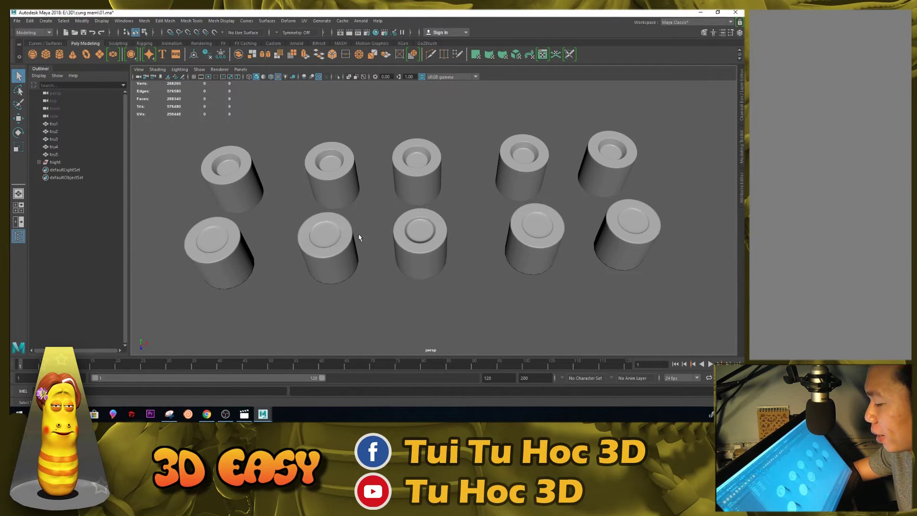
left_click_drag(362, 236, 491, 300, "alt")
scroll(483, 240, "up", 3)
left_click_drag(483, 239, 471, 242, "alt")
scroll(498, 276, "up", 3)
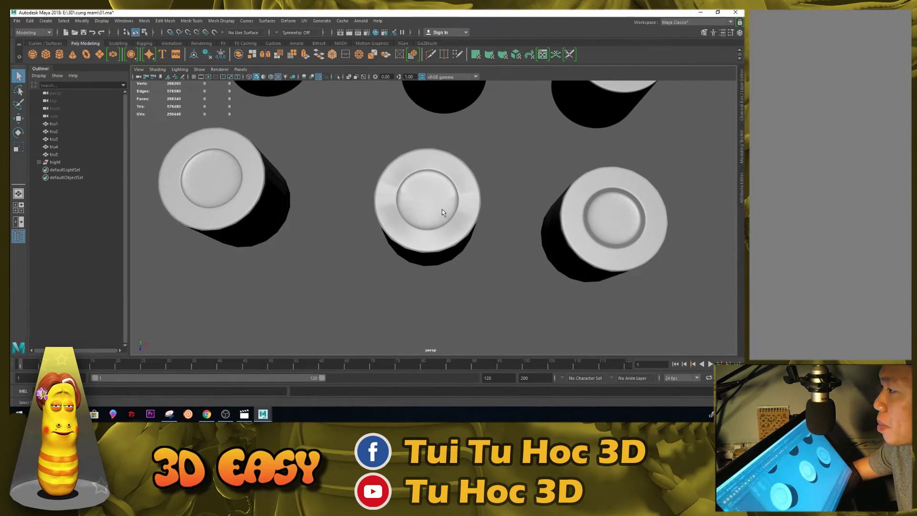
left_click_drag(364, 200, 389, 209, "alt")
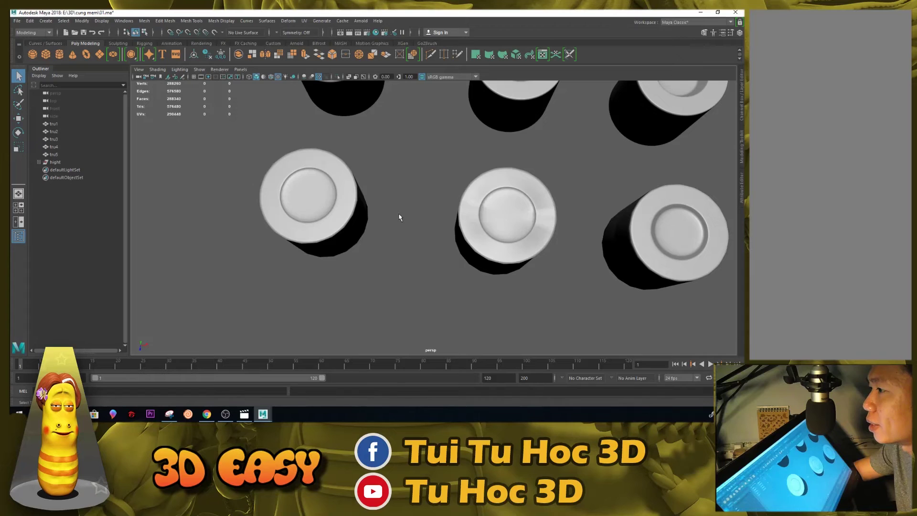
scroll(402, 215, "down", 2)
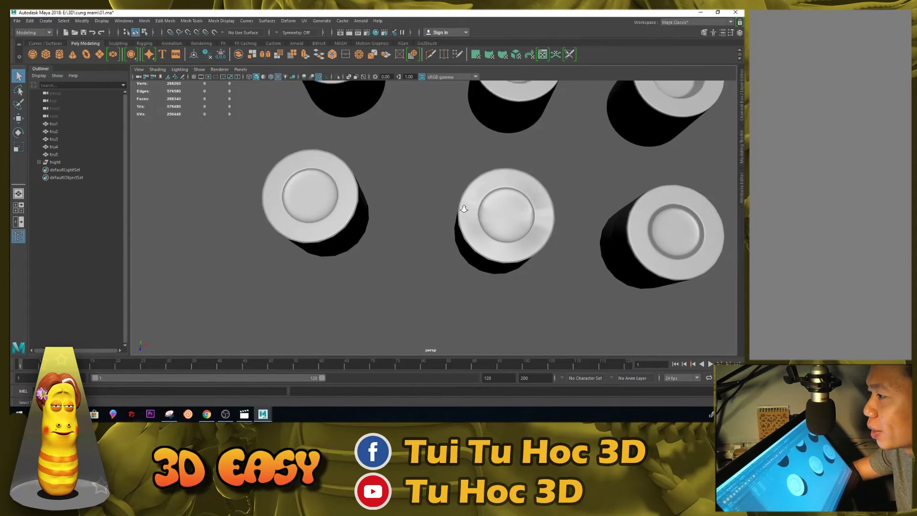
mouse_move(402, 215)
left_mouse_down("alt")
mouse_move(370, 205)
mouse_move(409, 191)
left_mouse_up("alt")
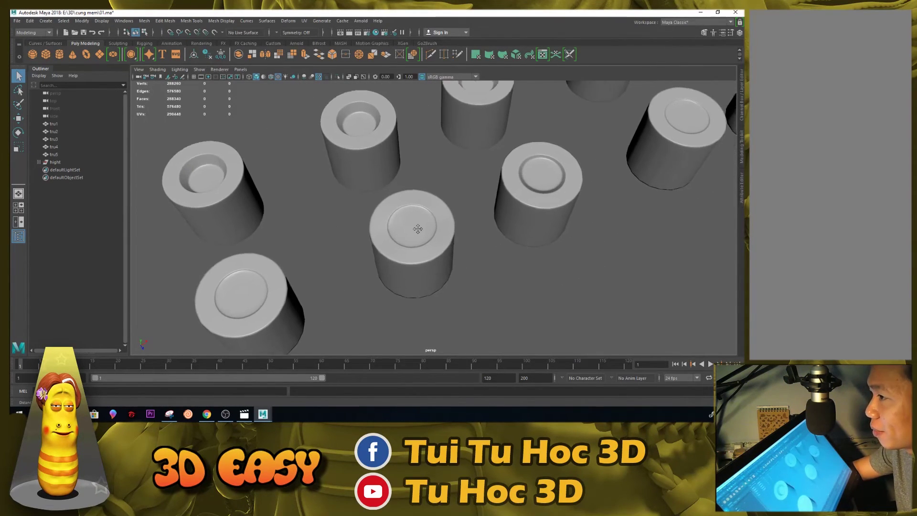
mouse_move(458, 214)
left_mouse_down("alt")
mouse_move(303, 205)
mouse_move(375, 198)
mouse_move(322, 175)
mouse_move(321, 158)
mouse_move(330, 177)
mouse_move(328, 159)
mouse_move(331, 168)
left_mouse_up("alt")
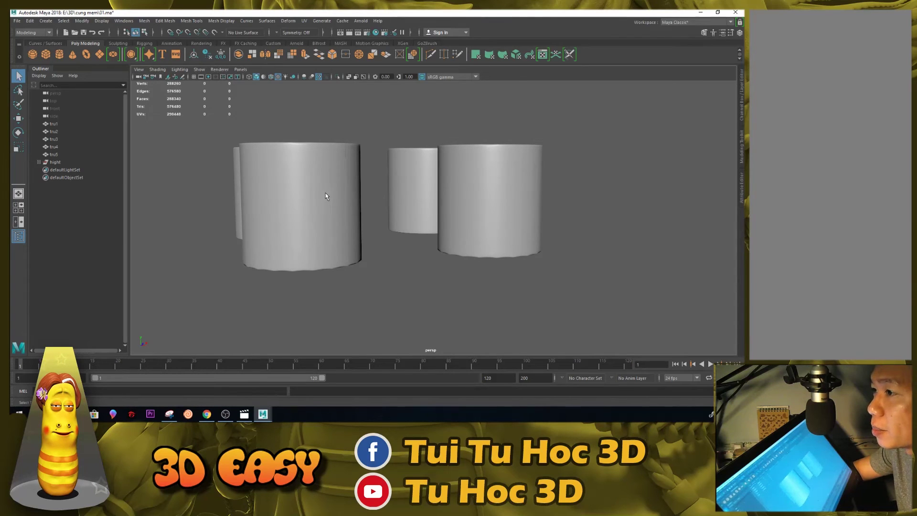
mouse_move(318, 197)
left_mouse_down("alt")
mouse_move(322, 186)
mouse_move(317, 236)
mouse_move(401, 220)
mouse_move(352, 193)
mouse_move(442, 229)
mouse_move(402, 218)
mouse_move(395, 232)
mouse_move(416, 228)
mouse_move(383, 211)
left_mouse_up("alt")
right_click_drag(388, 211, 449, 253, "alt")
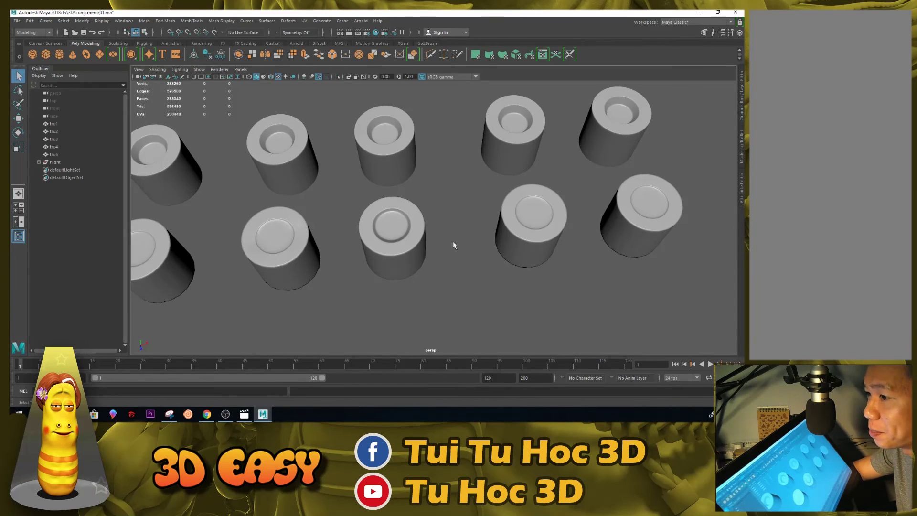